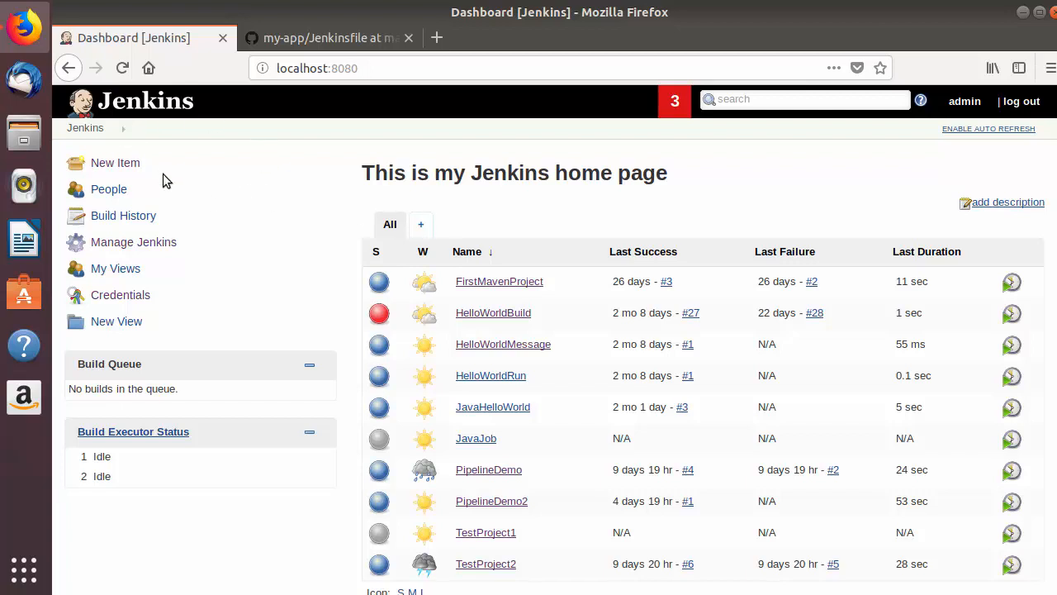
Open the Manage Nodes page from the Jenkins administration settings.
{"action": "left_click", "coordinate": [147, 248]}
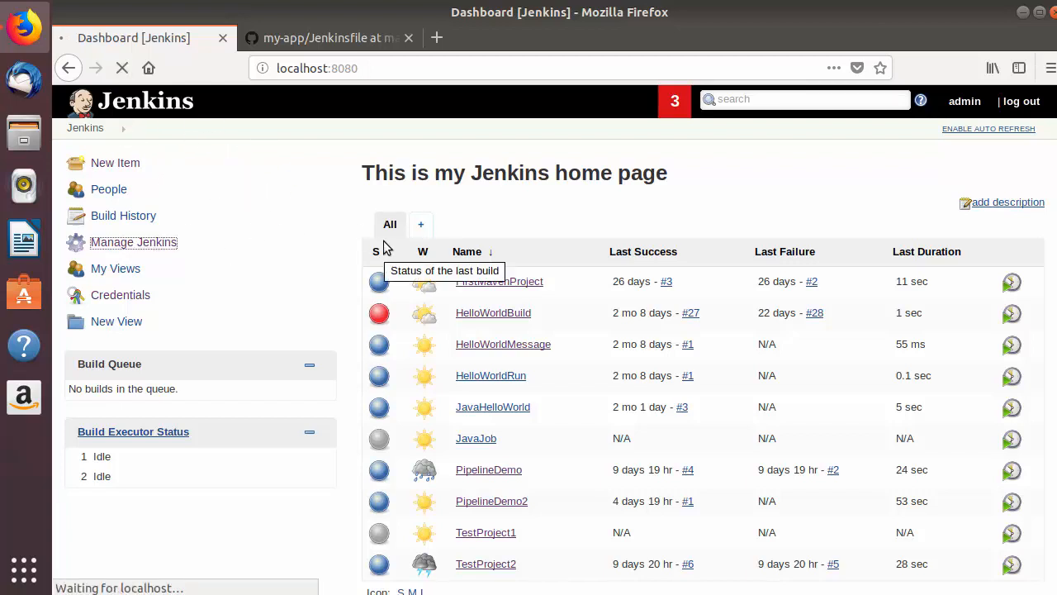
{"action": "scroll", "coordinate": [357, 252], "scroll_direction": "down", "scroll_amount": 6}
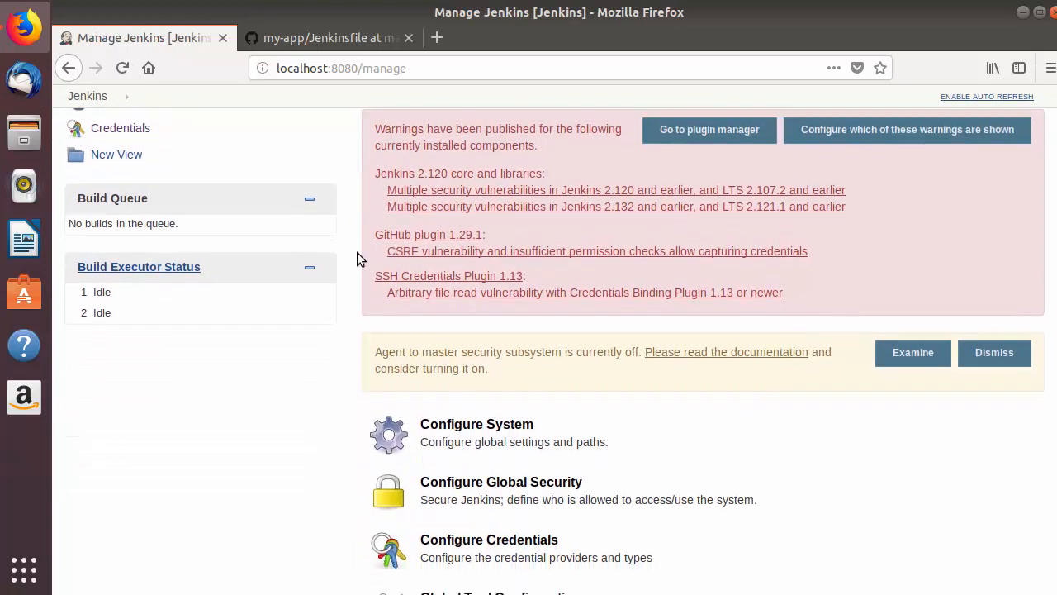
{"action": "scroll", "coordinate": [356, 252], "scroll_direction": "down", "scroll_amount": 4}
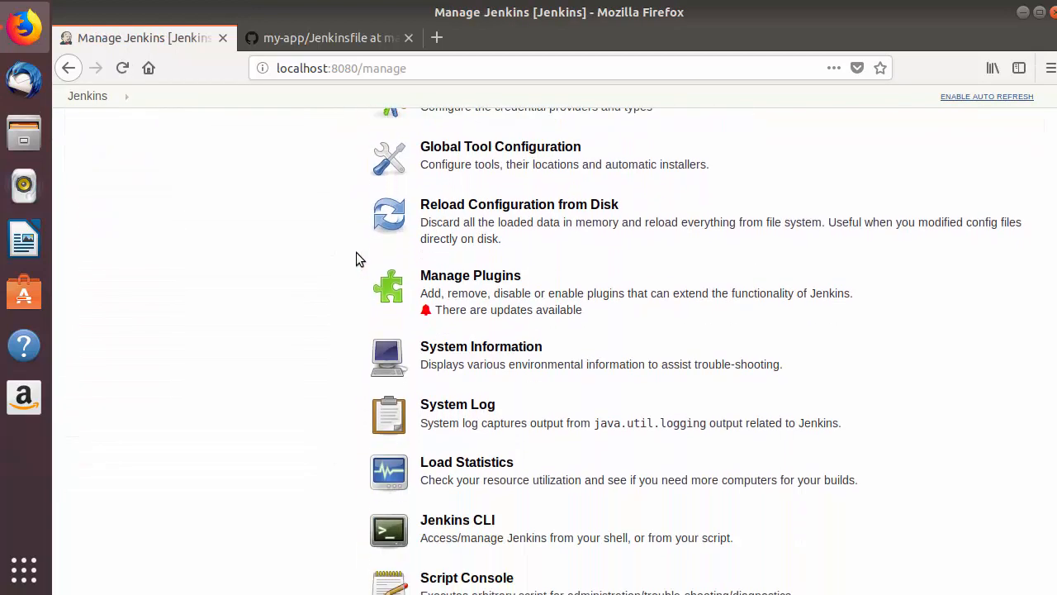
{"action": "scroll", "coordinate": [308, 265], "scroll_direction": "down", "scroll_amount": 1}
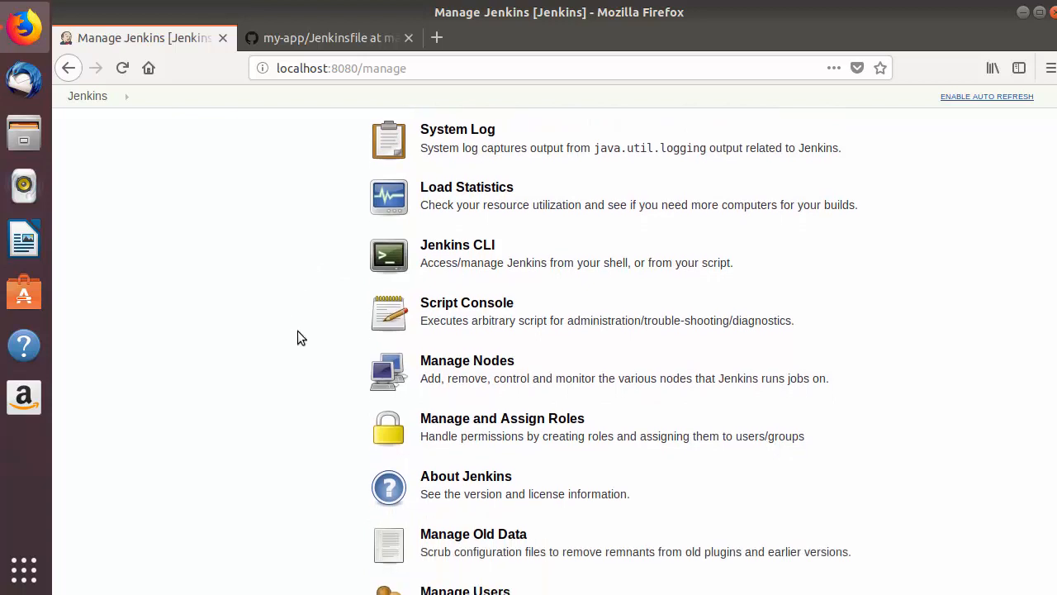
{"action": "left_click", "coordinate": [442, 369]}
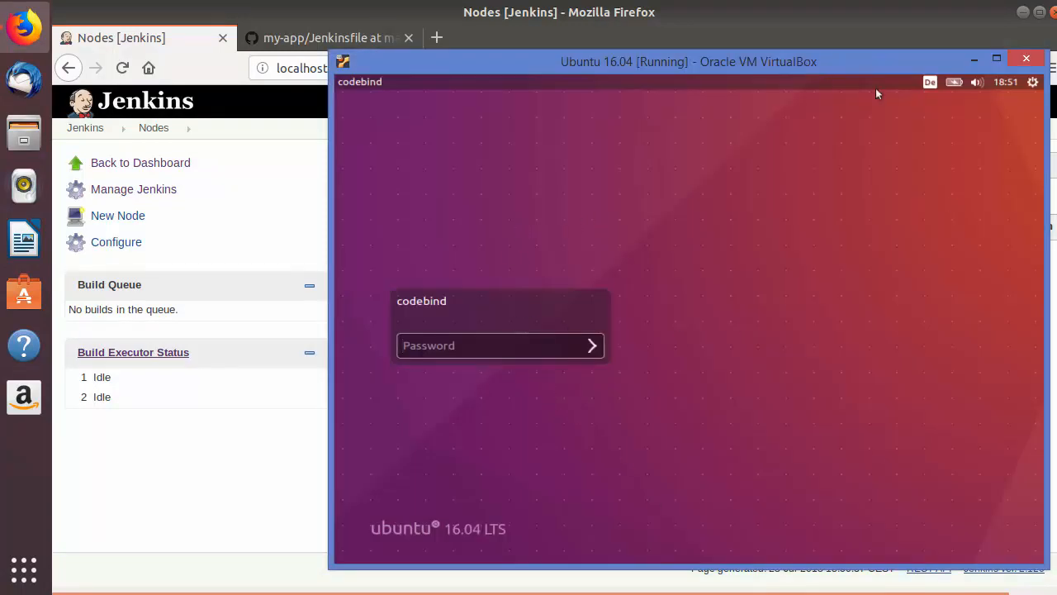
Log in to the Ubuntu 16.04 virtual machine by entering the account password.
{"action": "left_click", "coordinate": [490, 349]}
{"action": "type", "text": "******"}
{"action": "key", "text": "Return"}
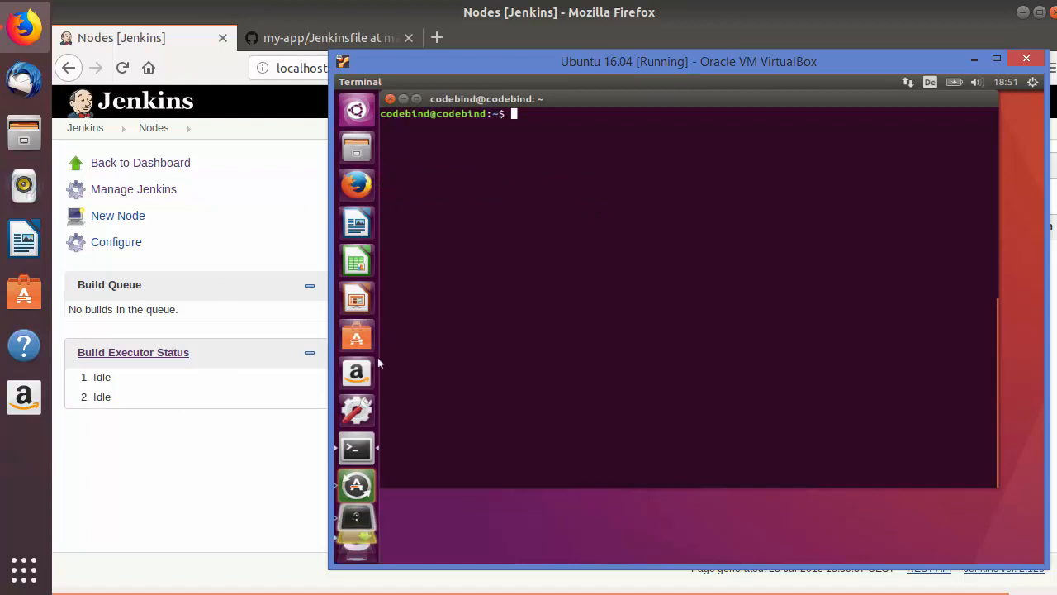
Switch back to Jenkins in Firefox and create a new permanent agent node named ubuntu_164_agent.
{"action": "left_click", "coordinate": [250, 470]}
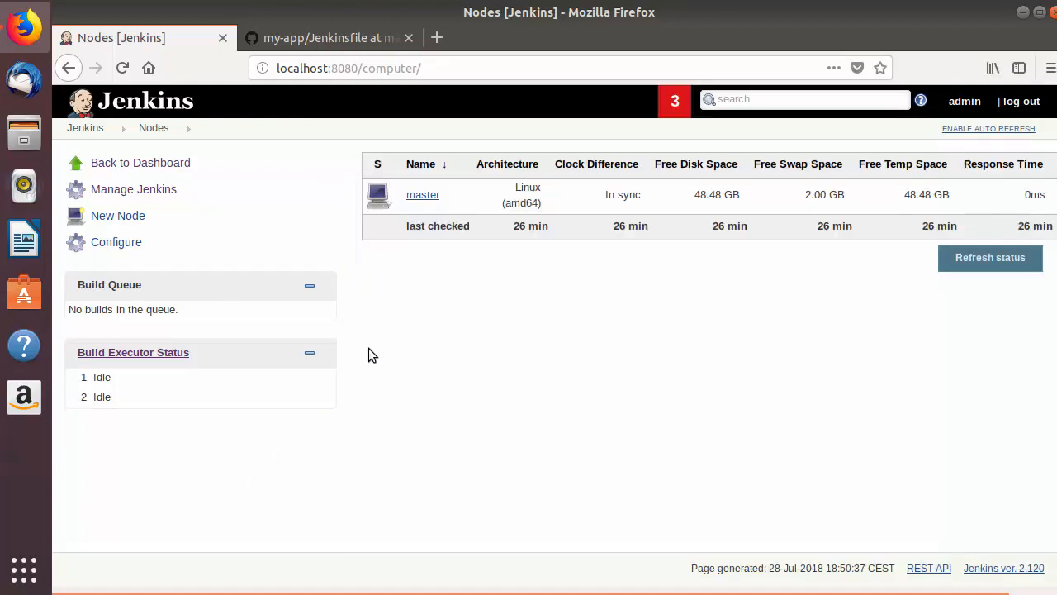
{"action": "left_click", "coordinate": [110, 219]}
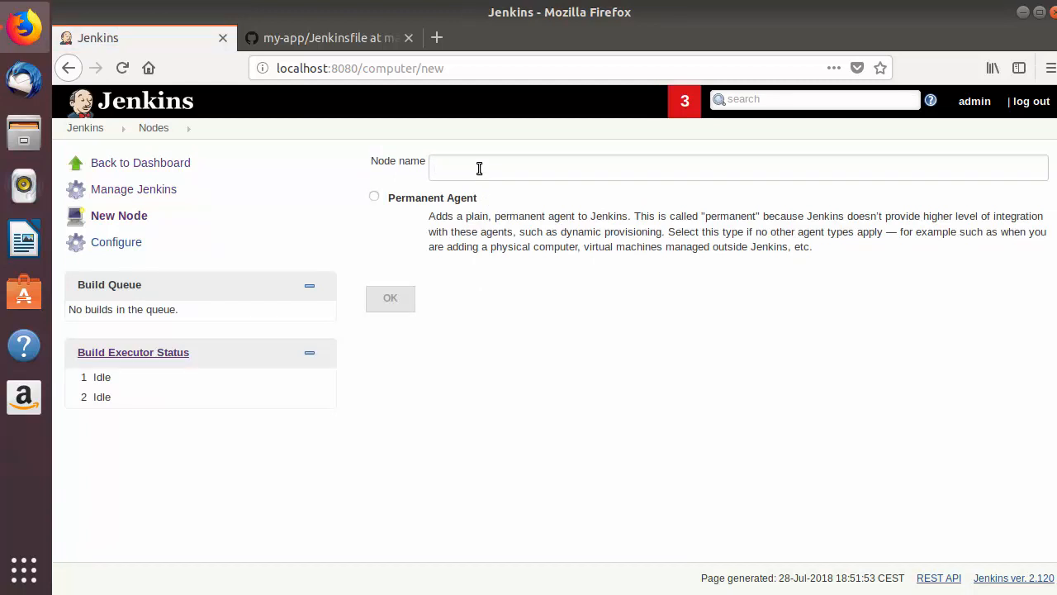
{"action": "type", "text": "ubuntu_164"}
{"action": "type", "text": "_agent"}
{"action": "double_click", "coordinate": [507, 167]}
{"action": "left_click", "coordinate": [375, 199]}
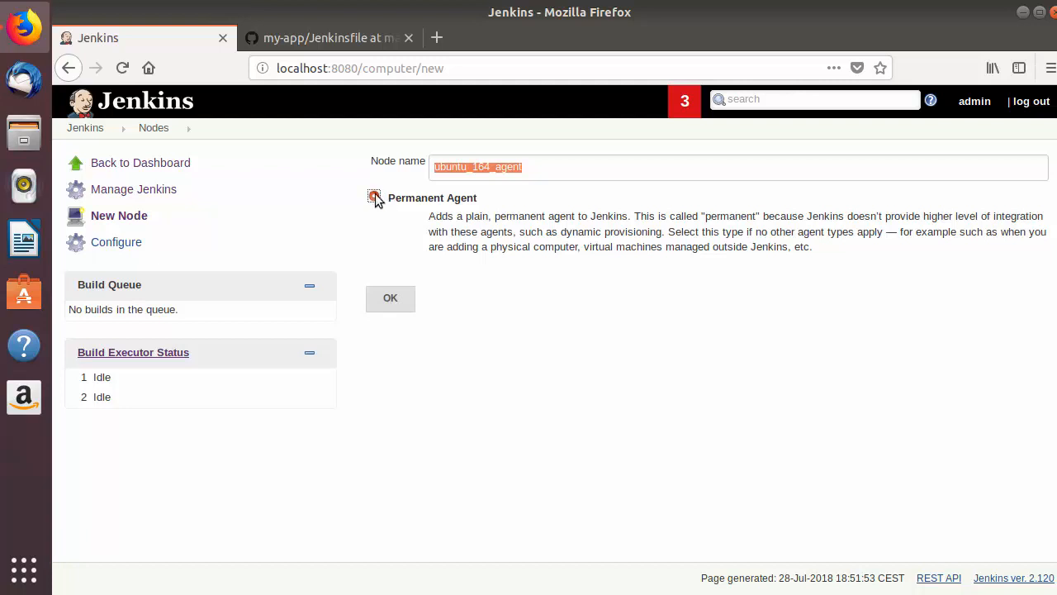
{"action": "left_click", "coordinate": [396, 304]}
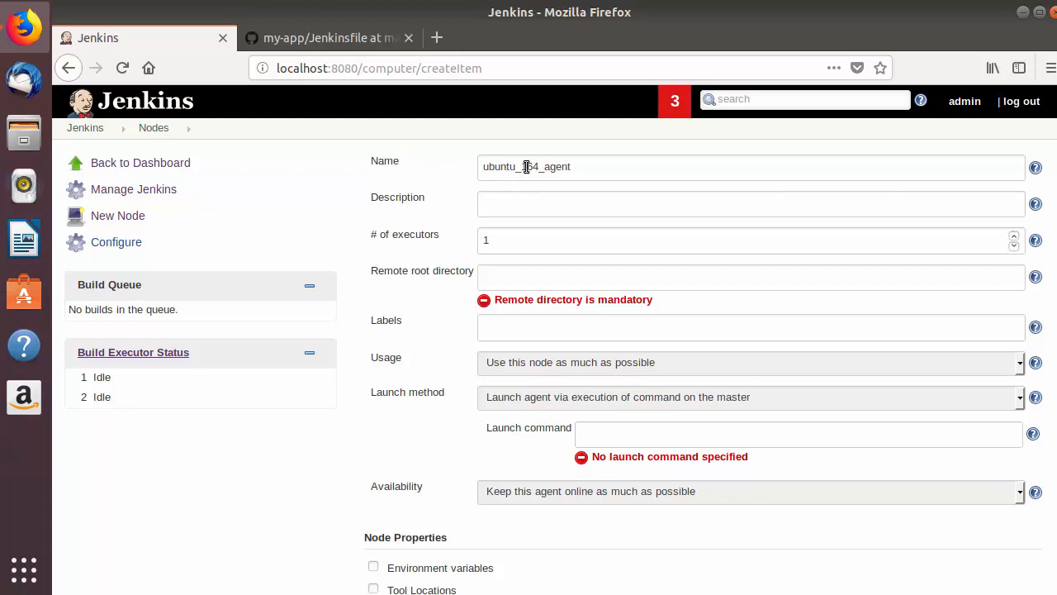
Set the number of executors for the new node to 2.
{"action": "double_click", "coordinate": [414, 199]}
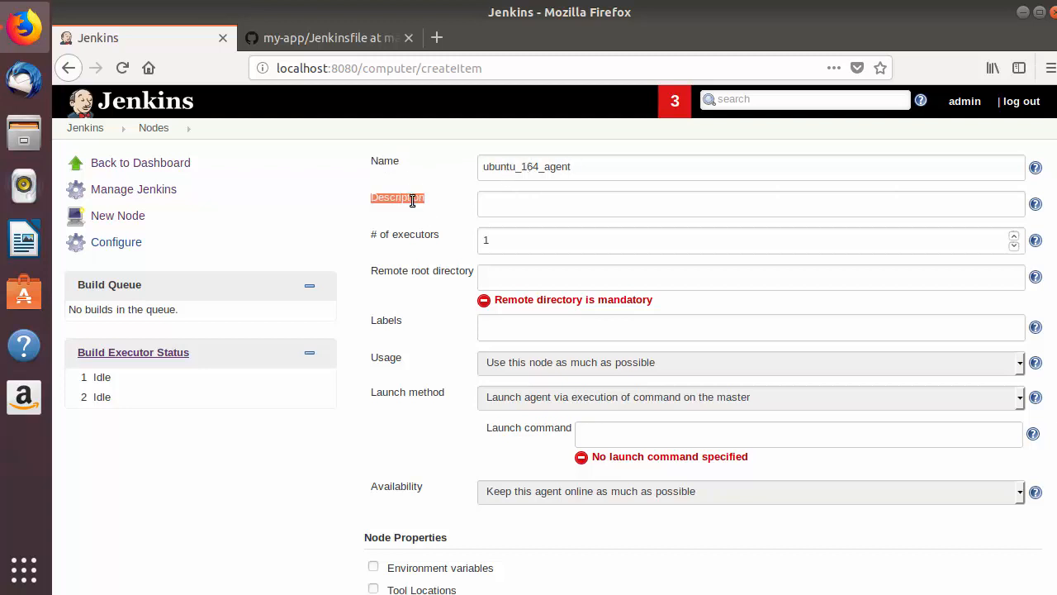
{"action": "left_click", "coordinate": [510, 203]}
{"action": "left_click_drag", "start_coordinate": [374, 235], "coordinate": [425, 236]}
{"action": "left_click", "coordinate": [496, 239]}
{"action": "key", "text": "BackSpace"}
{"action": "type", "text": "2"}
Switch to the Ubuntu VM's terminal, list the home folder and create a directory named jenkins there.
{"action": "key", "text": "alt+Tab"}
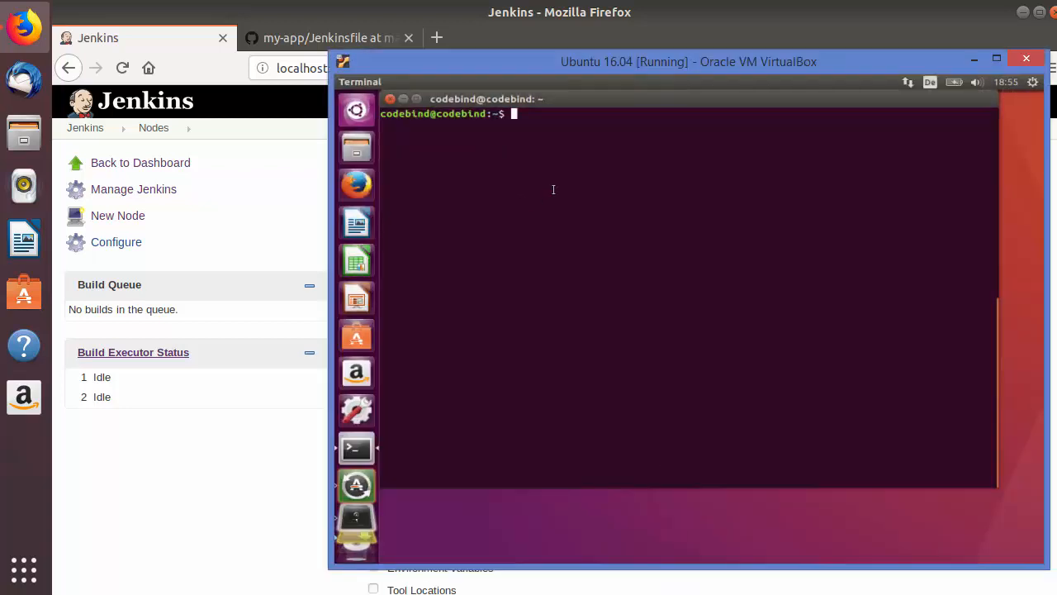
{"action": "type", "text": "ls"}
{"action": "key", "text": "Return"}
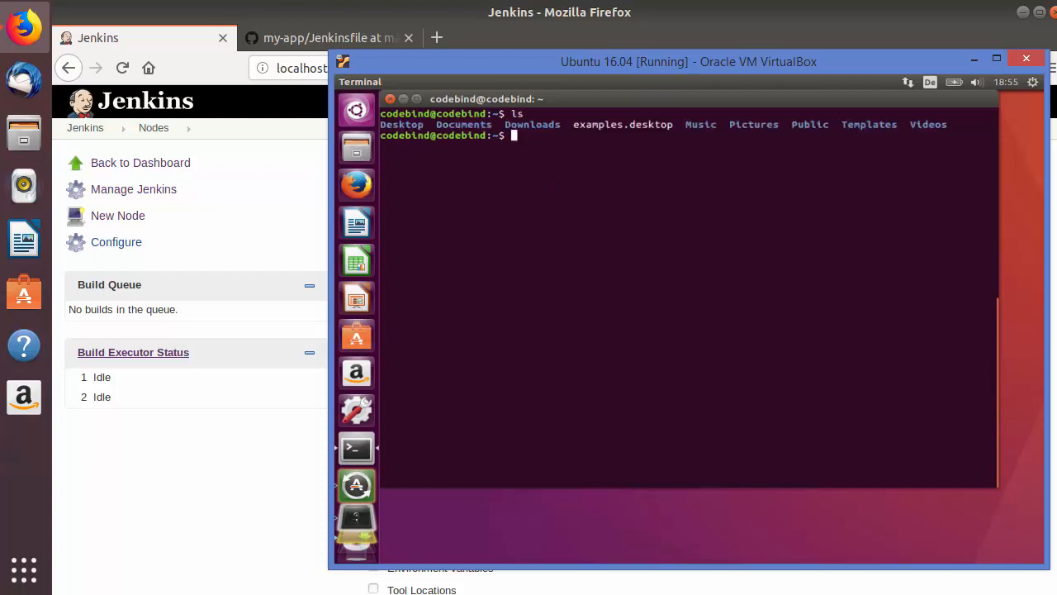
{"action": "type", "text": "mk"}
{"action": "type", "text": "dir jenkins"}
{"action": "key", "text": "Return"}
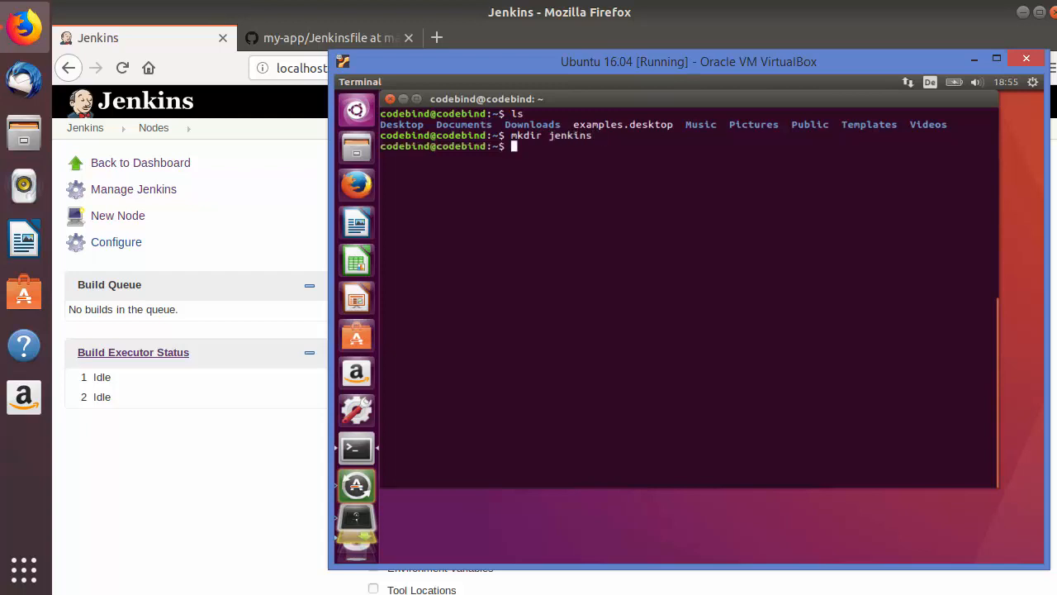
Change into the new jenkins directory and print its full path with pwd.
{"action": "type", "text": "cd j"}
{"action": "key", "text": "Tab"}
{"action": "key", "text": "Return"}
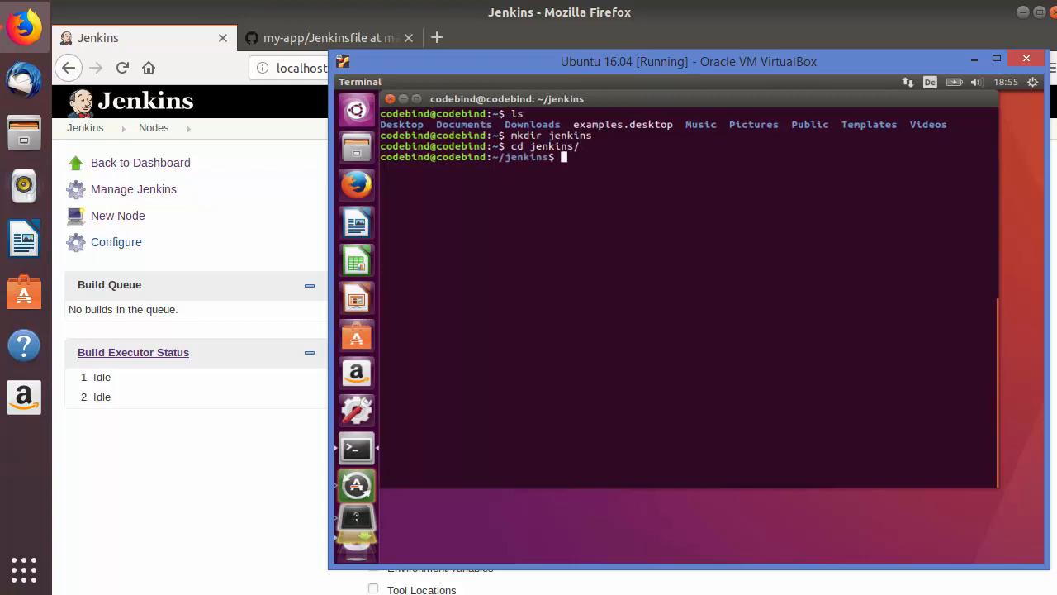
{"action": "type", "text": "pwd"}
{"action": "key", "text": "Return"}
Copy the path /home/codebind/jenkins from the terminal and enter it as the node's remote root directory in Jenkins.
{"action": "double_click", "coordinate": [474, 168]}
{"action": "right_click", "coordinate": [473, 165]}
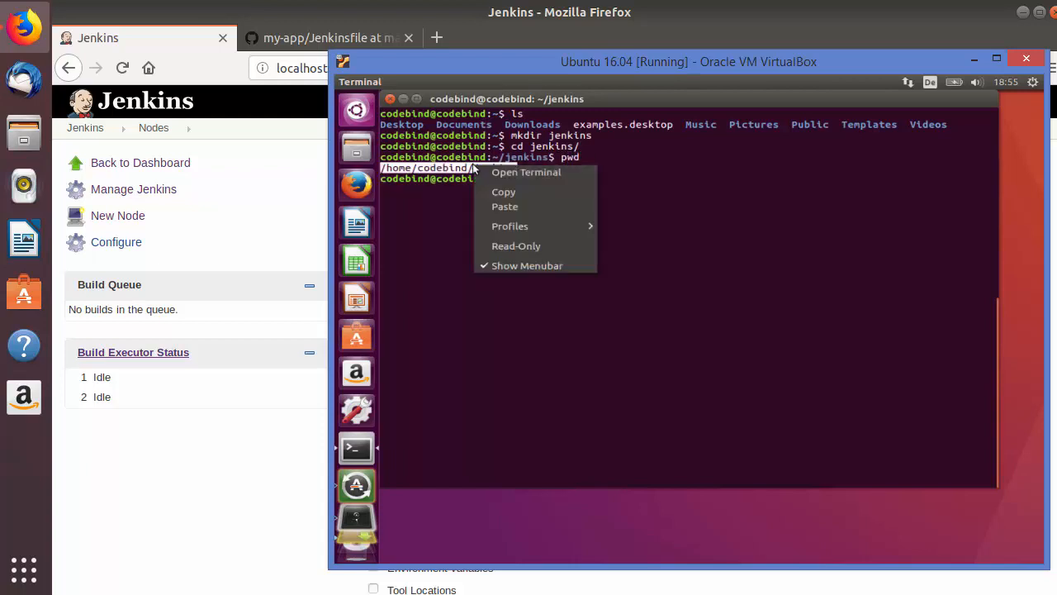
{"action": "left_click", "coordinate": [493, 190]}
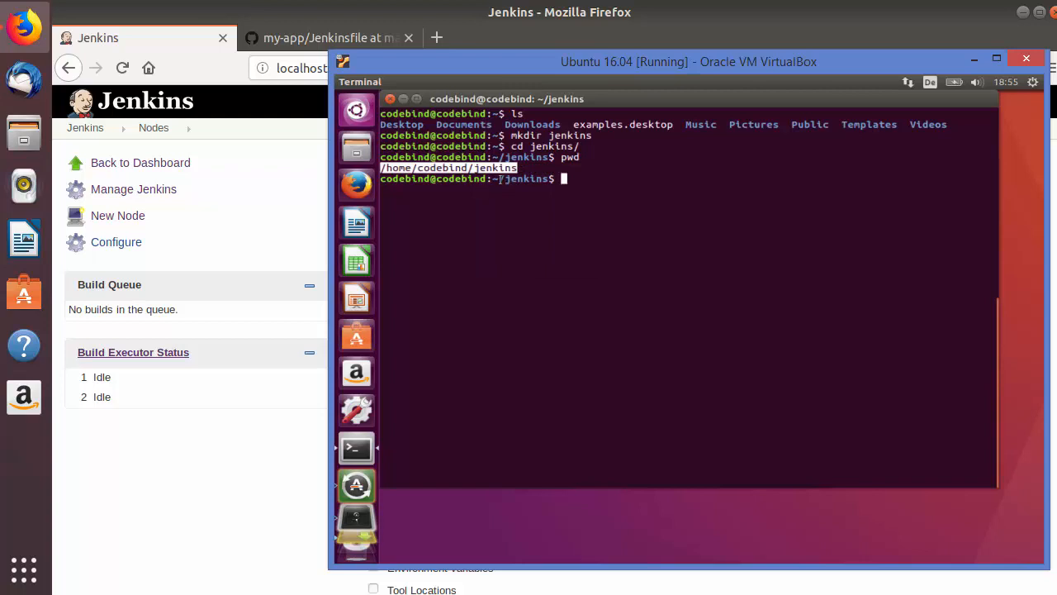
{"action": "double_click", "coordinate": [480, 168]}
{"action": "double_click", "coordinate": [494, 168]}
{"action": "right_click", "coordinate": [494, 170]}
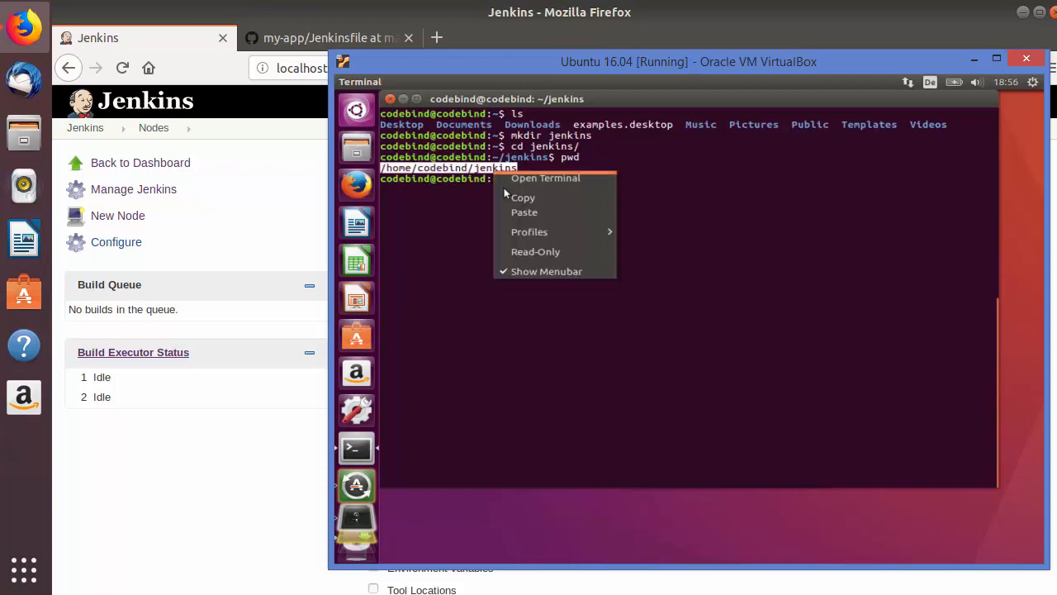
{"action": "left_click", "coordinate": [505, 192]}
{"action": "left_click", "coordinate": [254, 459]}
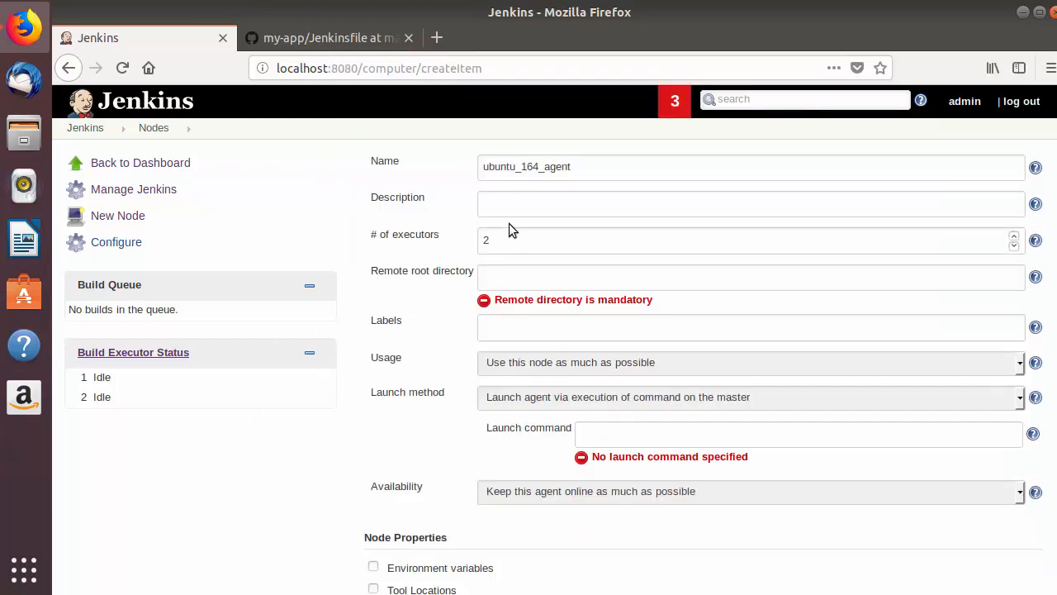
{"action": "key", "text": "ctrl+v"}
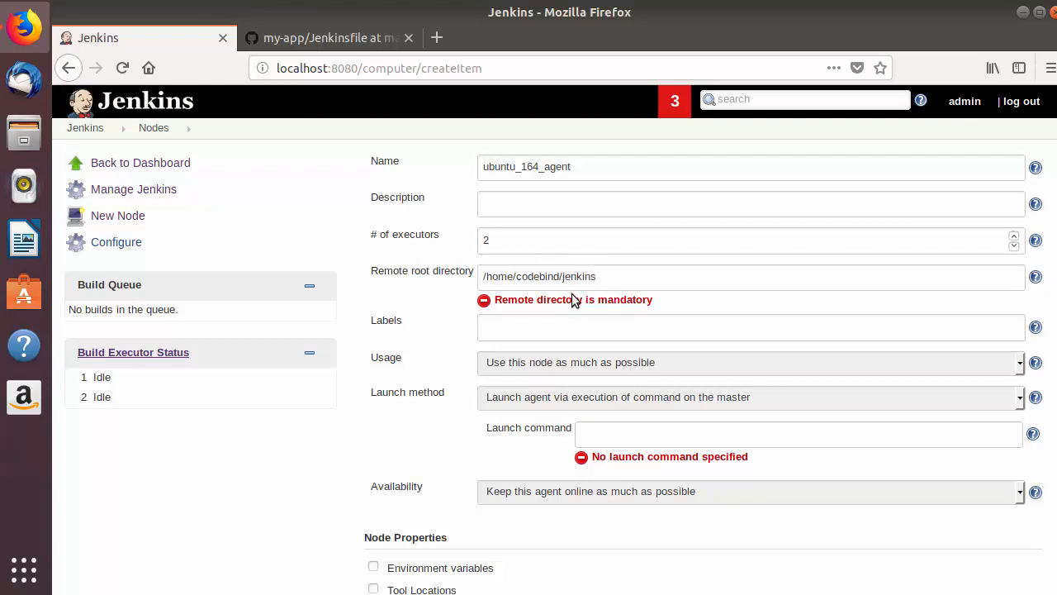
{"action": "left_click", "coordinate": [431, 289]}
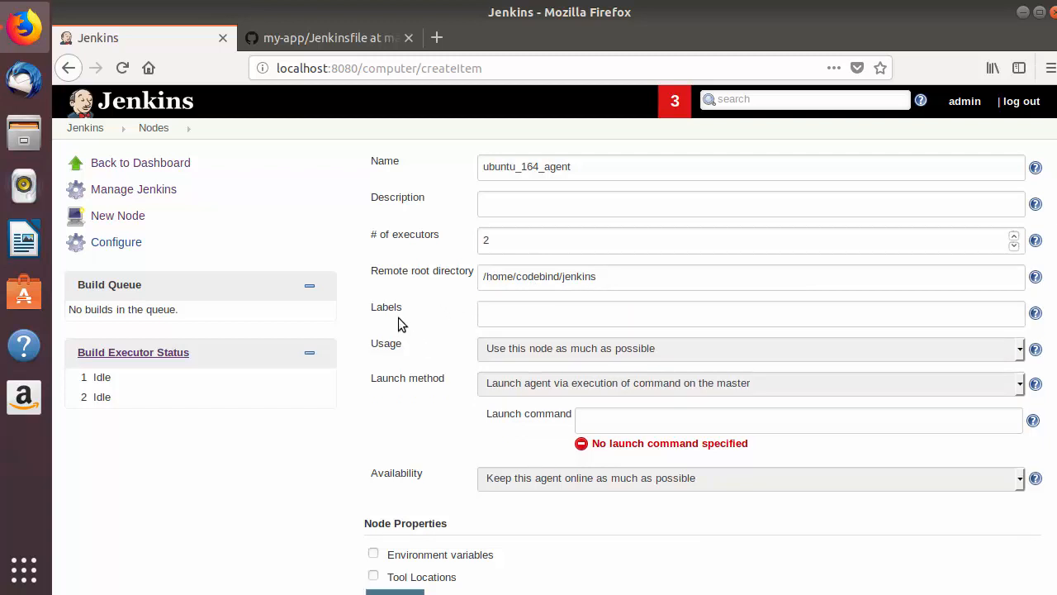
Show the help for the node's Labels setting and read what labels are used for.
{"action": "double_click", "coordinate": [395, 307]}
{"action": "left_click", "coordinate": [494, 317]}
{"action": "left_click", "coordinate": [1037, 314]}
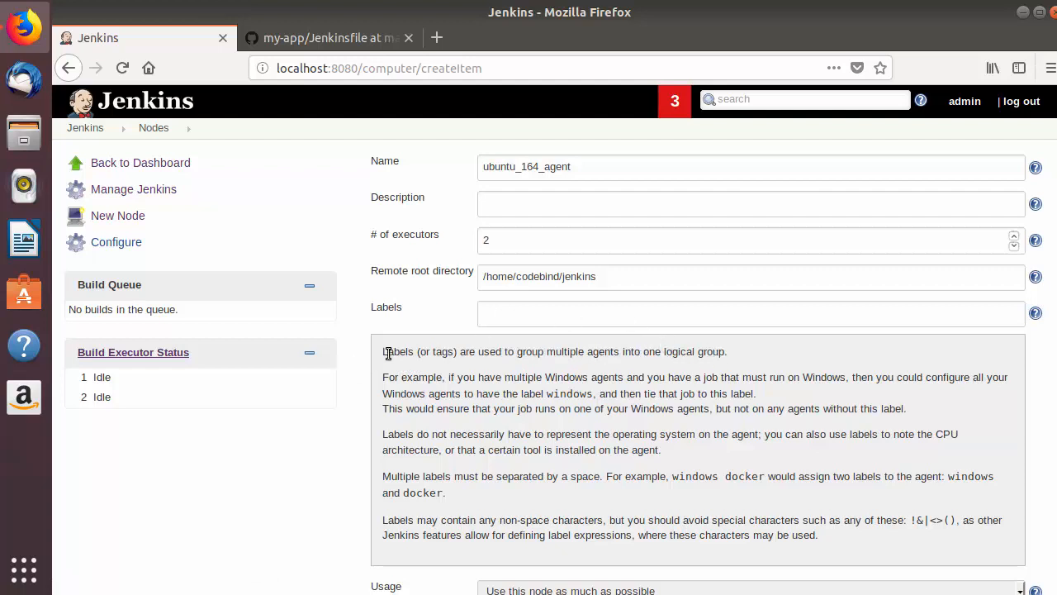
{"action": "left_click_drag", "start_coordinate": [388, 352], "coordinate": [710, 352]}
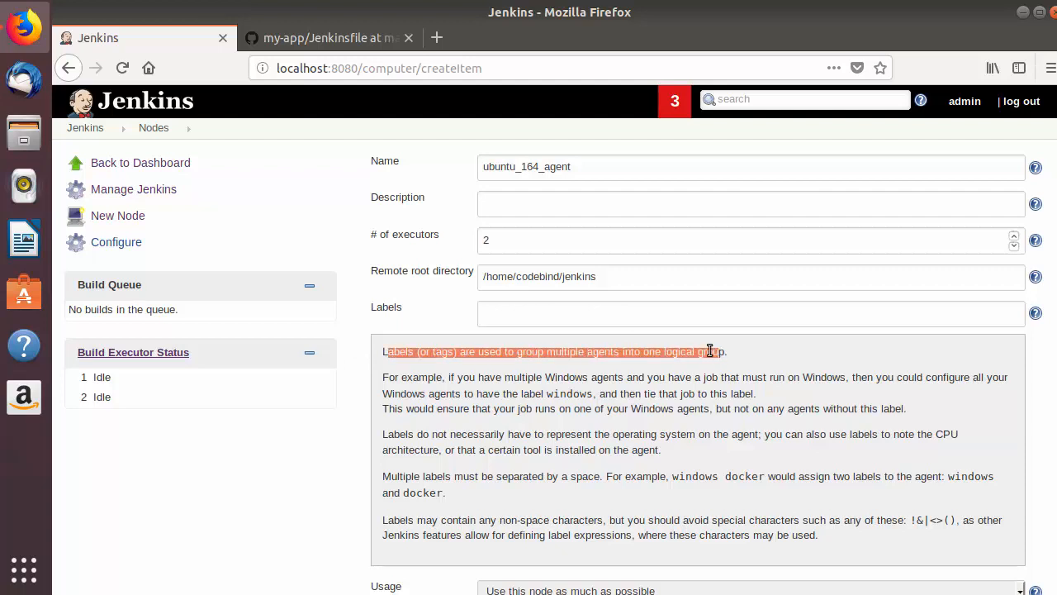
{"action": "left_click", "coordinate": [522, 334]}
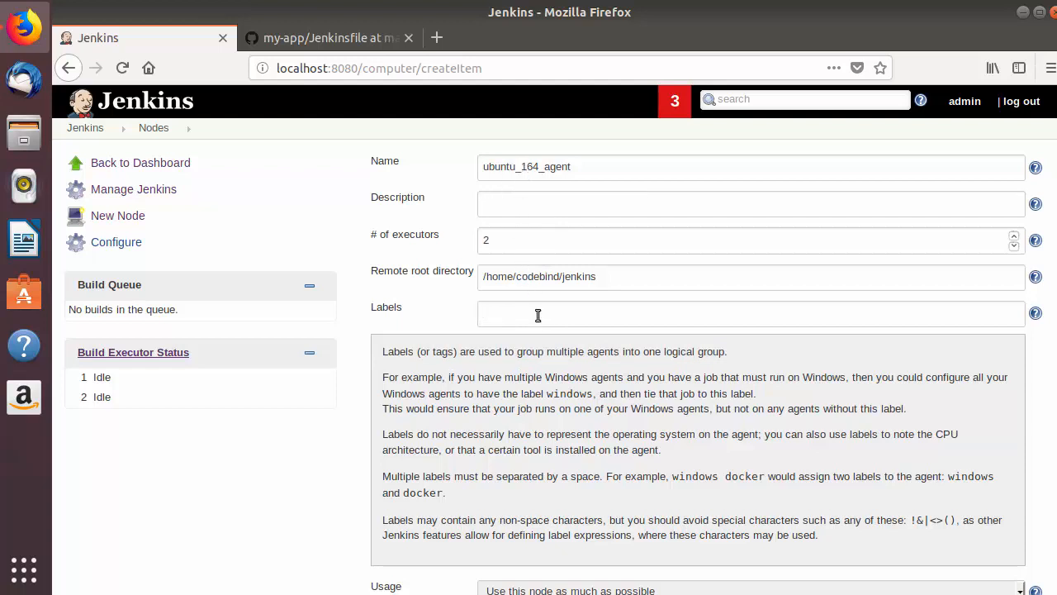
Set the node's label to ubuntu and close the label help text.
{"action": "type", "text": "ubuntu"}
{"action": "double_click", "coordinate": [506, 314]}
{"action": "scroll", "coordinate": [527, 207], "scroll_direction": "down", "scroll_amount": 1}
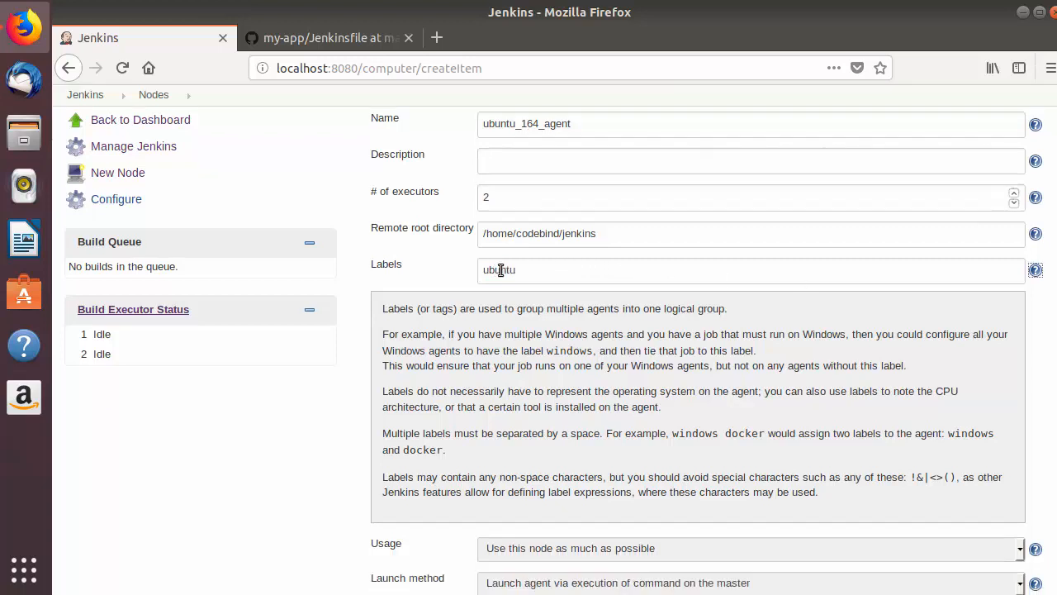
{"action": "left_click", "coordinate": [1035, 271]}
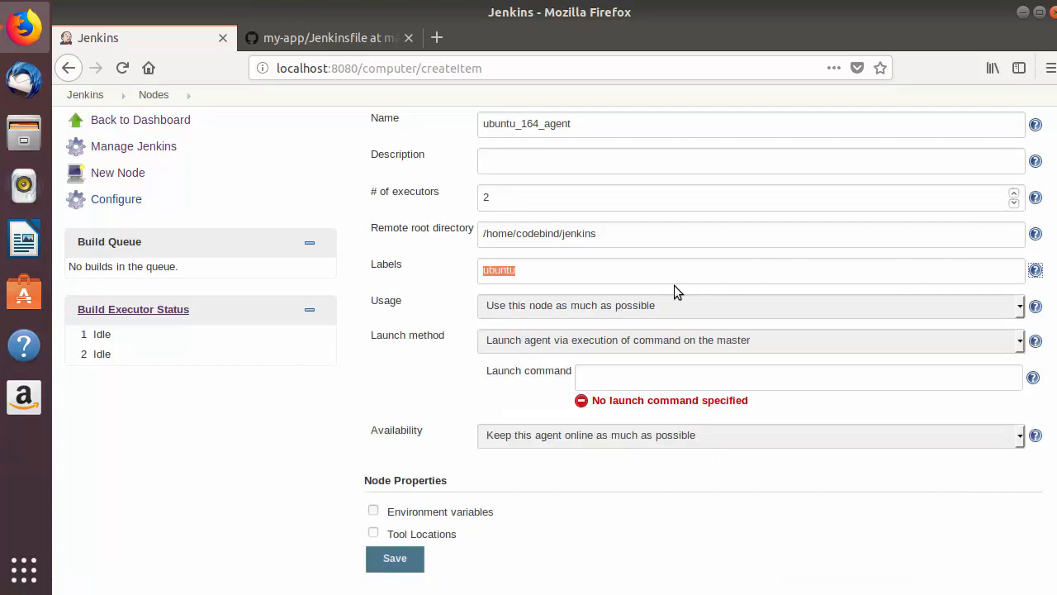
Choose "Use this node as much as possible" as the usage and "Launch slave agents via SSH" as the launch method.
{"action": "double_click", "coordinate": [388, 301]}
{"action": "left_click", "coordinate": [613, 307]}
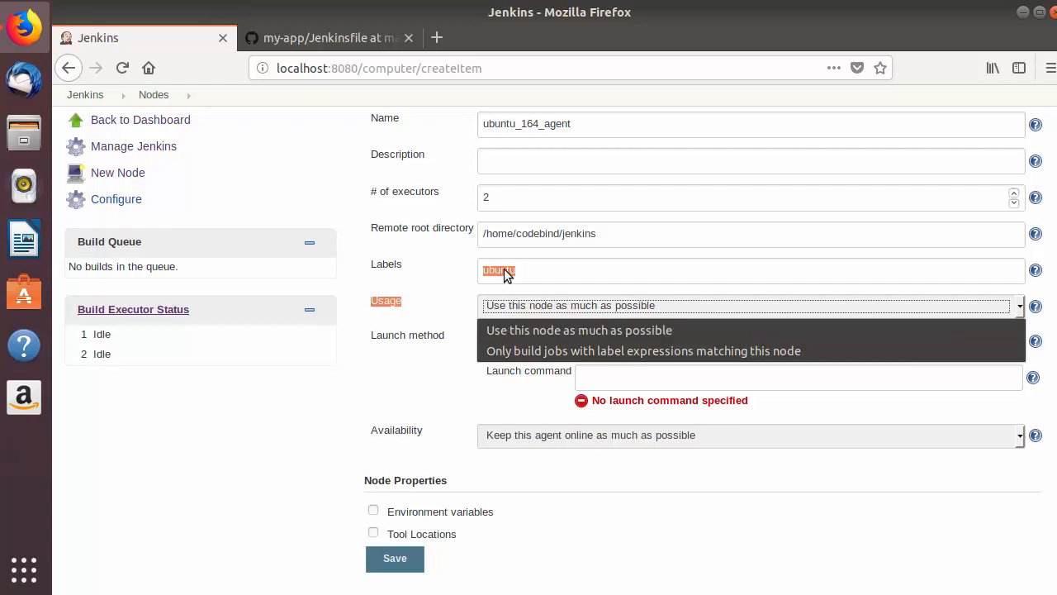
{"action": "left_click", "coordinate": [563, 330]}
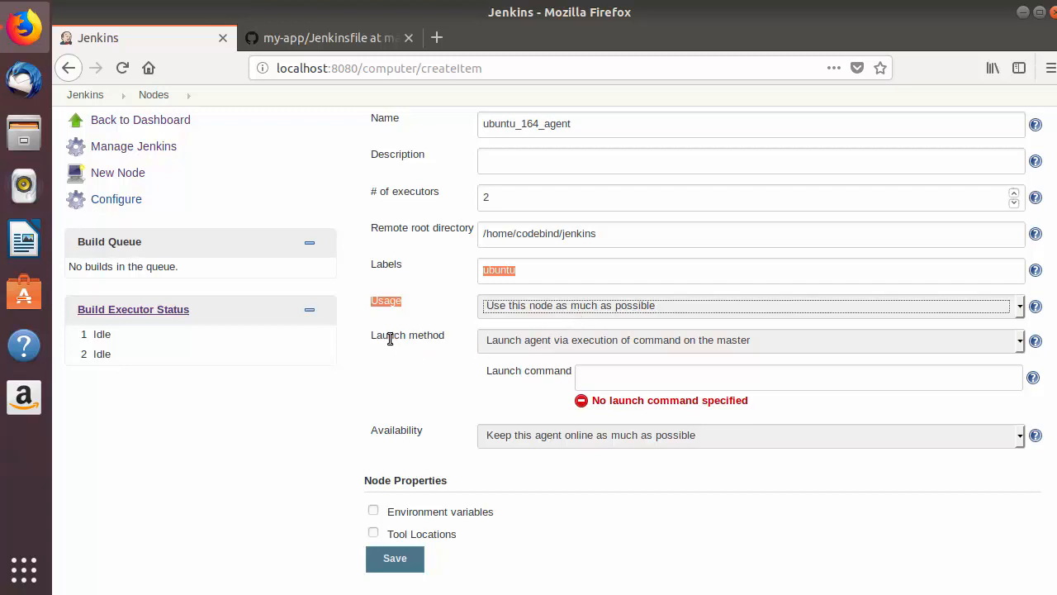
{"action": "left_click", "coordinate": [513, 342]}
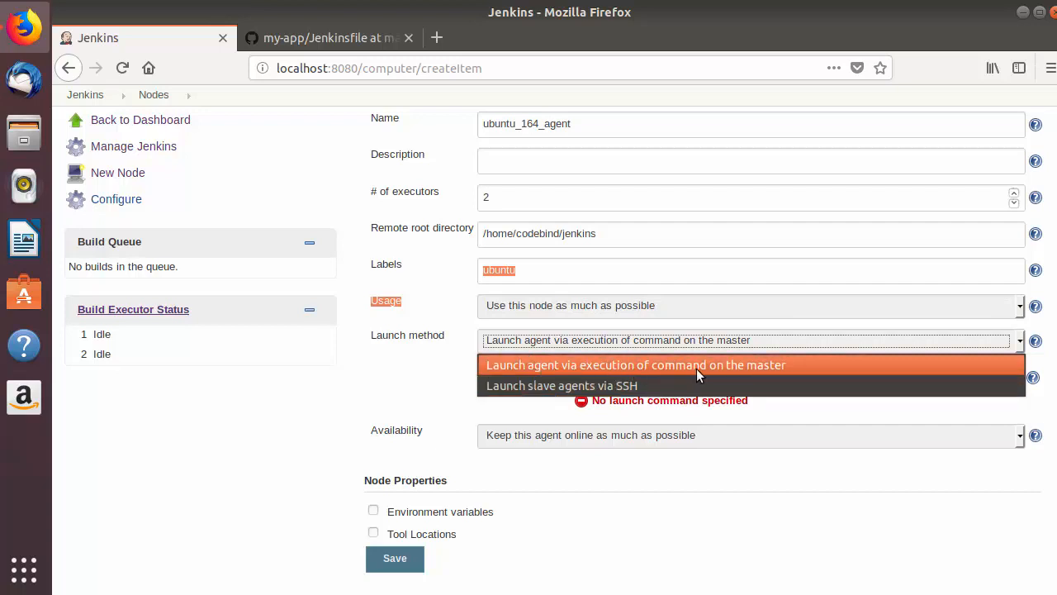
{"action": "left_click", "coordinate": [562, 385]}
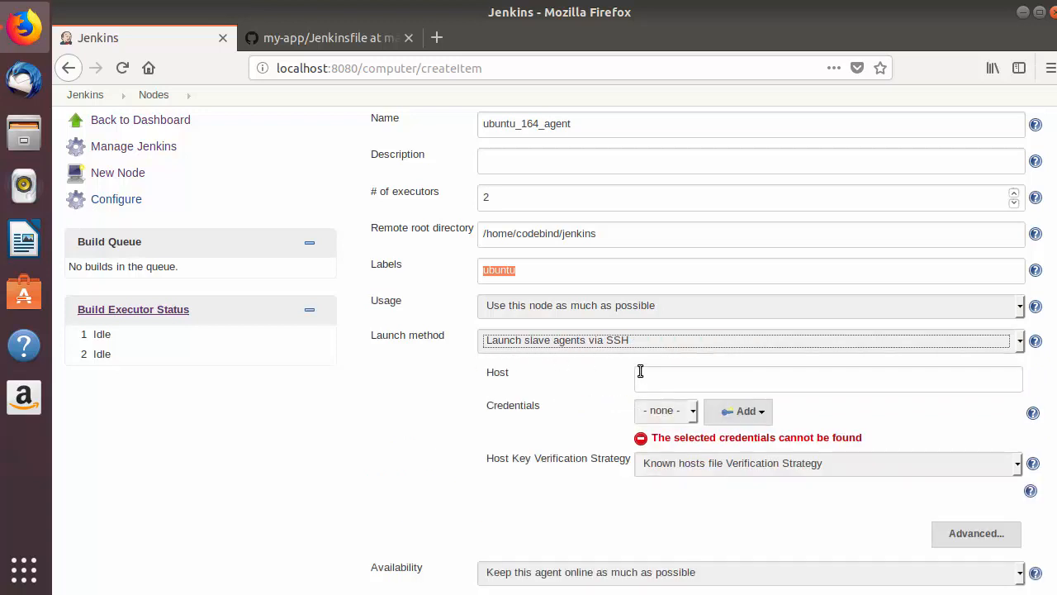
Switch to the Ubuntu 16.04 virtual machine's terminal and run ifconfig to look up its network address.
{"action": "left_click", "coordinate": [666, 384]}
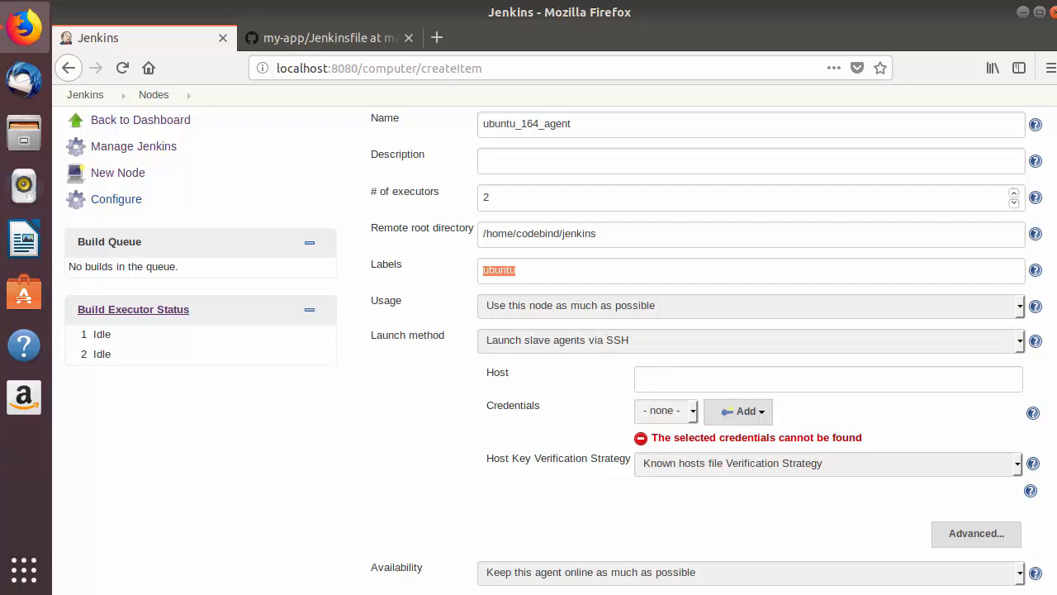
{"action": "key", "text": "alt+Tab"}
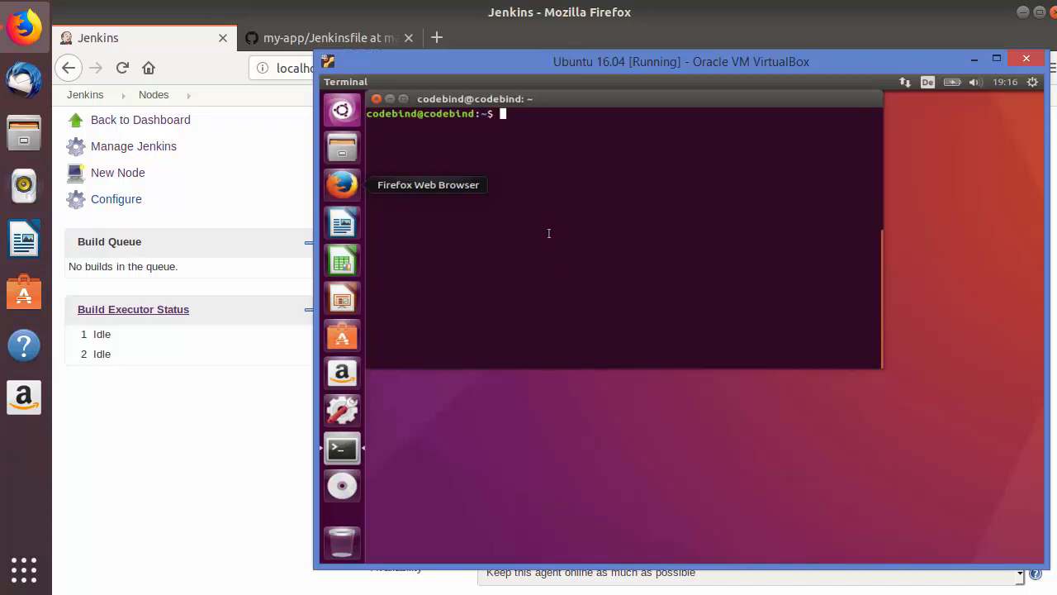
{"action": "type", "text": "if"}
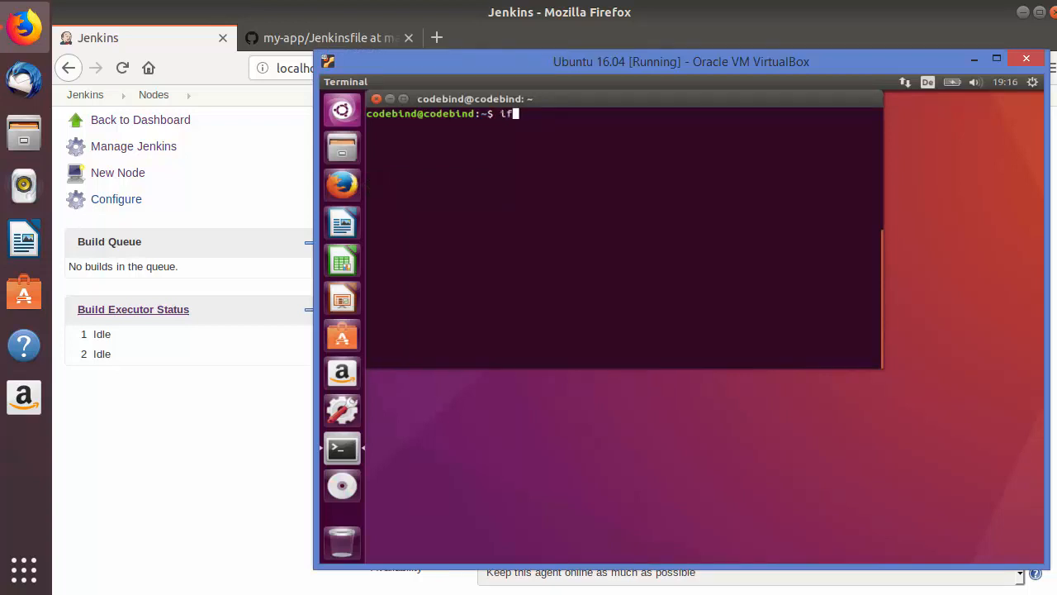
{"action": "type", "text": "config"}
{"action": "key", "text": "Return"}
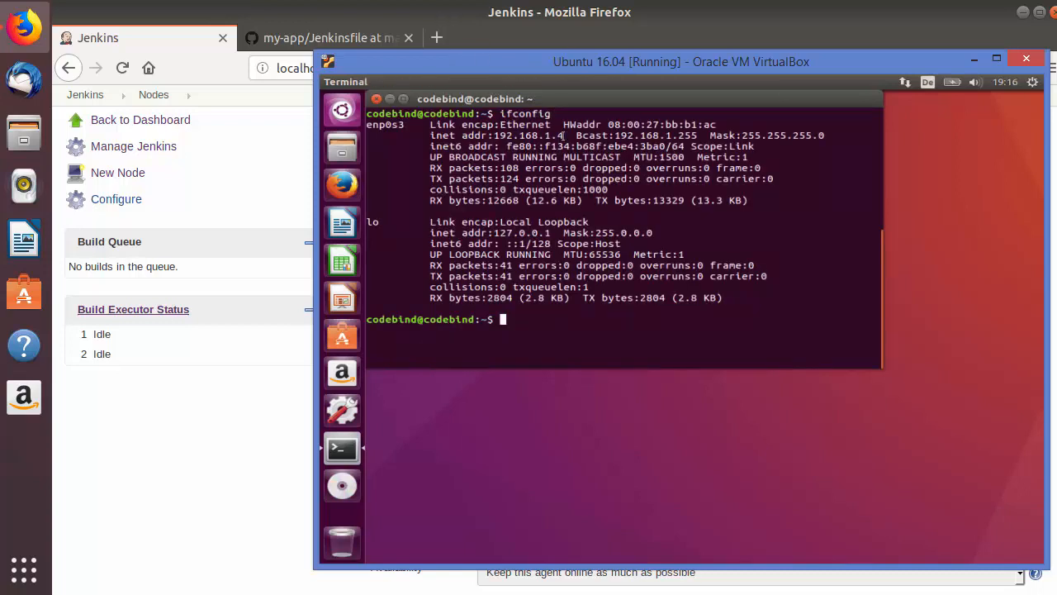
Copy the enp0s3 address 192.168.1.4 from the virtual machine's terminal and enter it as the node's host in Jenkins.
{"action": "left_click_drag", "start_coordinate": [563, 136], "coordinate": [493, 135]}
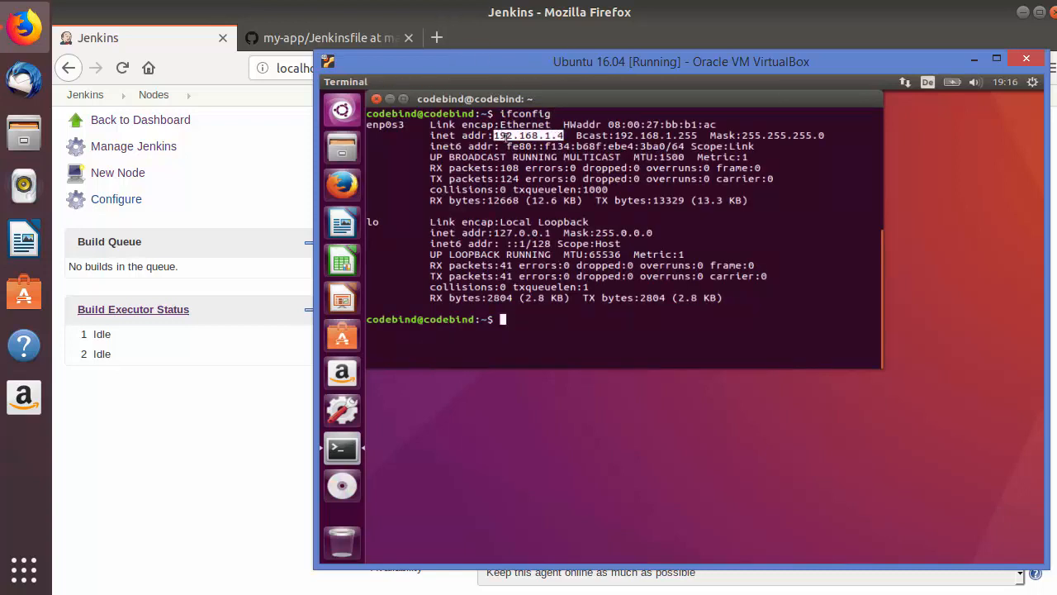
{"action": "right_click", "coordinate": [514, 137]}
{"action": "left_click", "coordinate": [537, 167]}
{"action": "left_click", "coordinate": [290, 456]}
{"action": "left_click", "coordinate": [663, 380]}
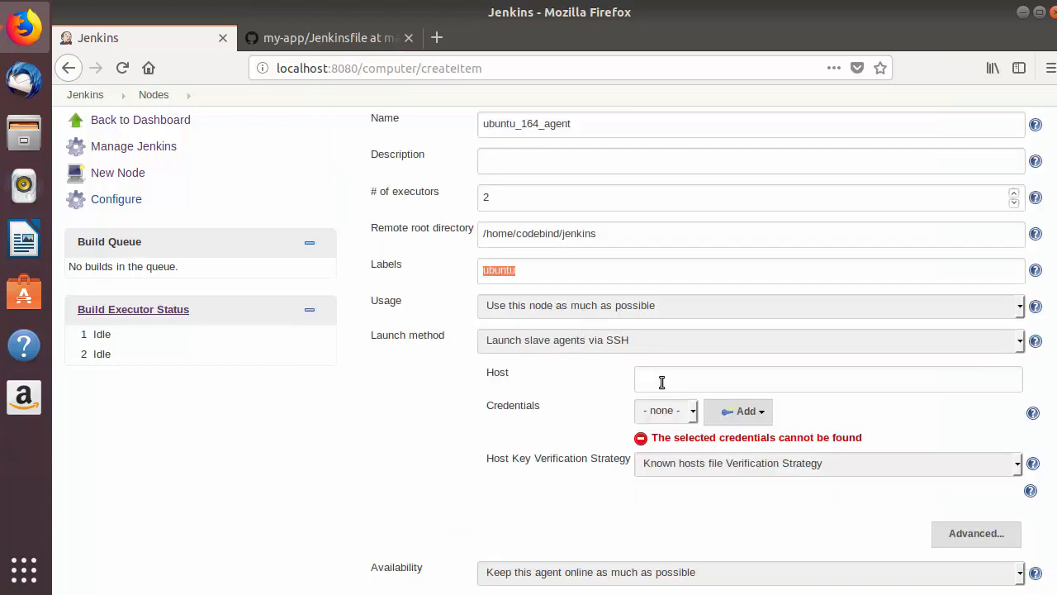
{"action": "key", "text": "ctrl+v"}
{"action": "key", "text": "ctrl+alt+t"}
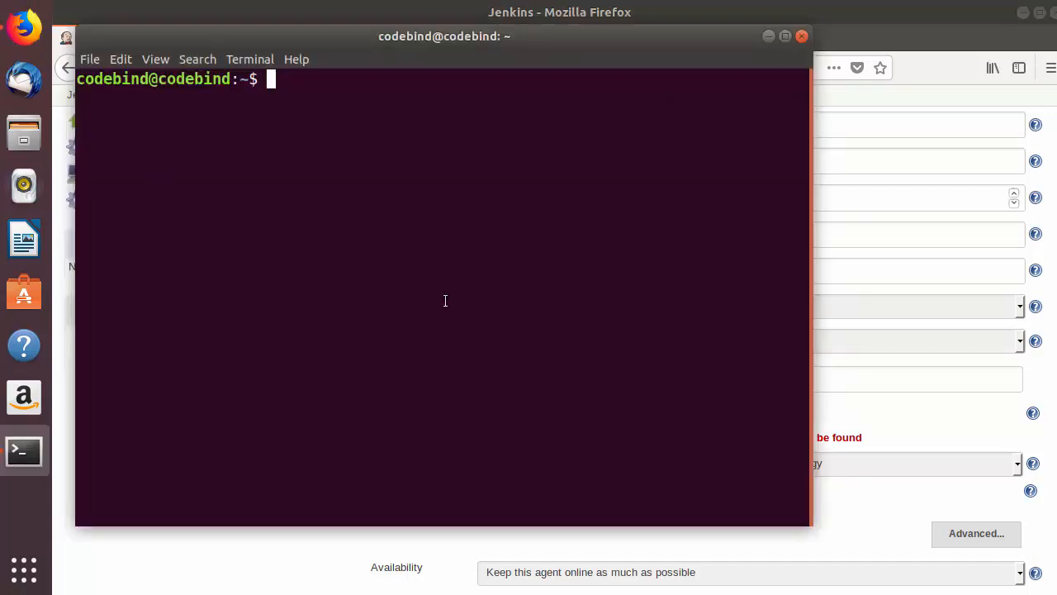
{"action": "type", "text": "ssh"}
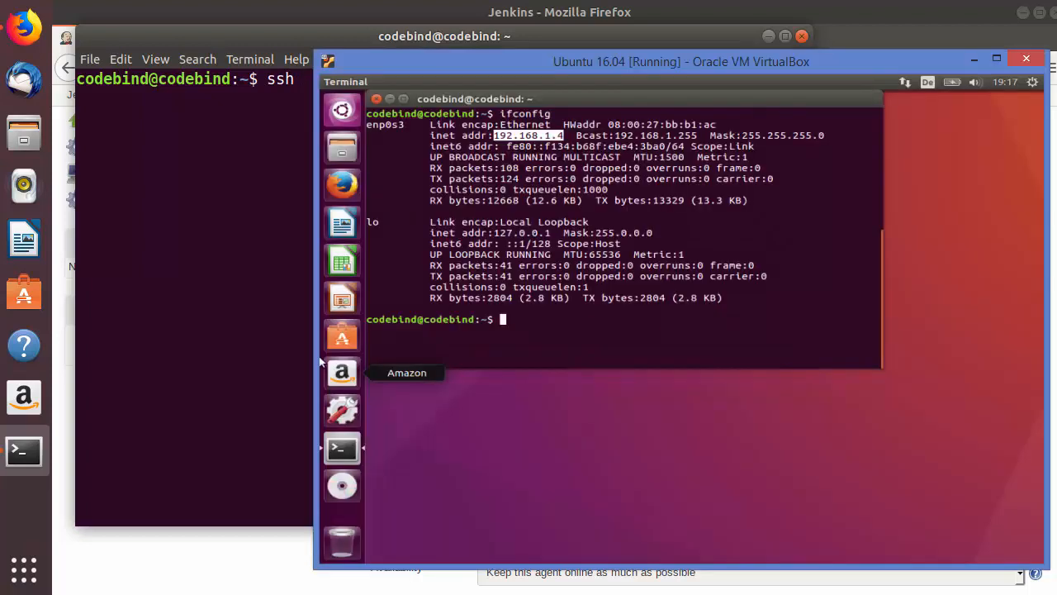
{"action": "left_click_drag", "start_coordinate": [419, 321], "coordinate": [371, 318]}
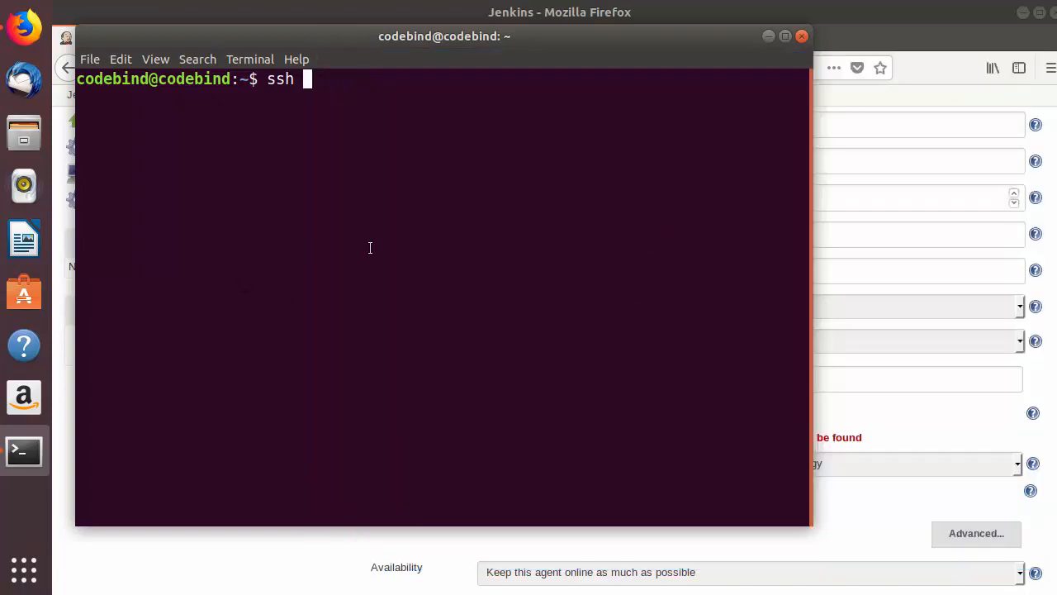
{"action": "type", "text": "codebind"}
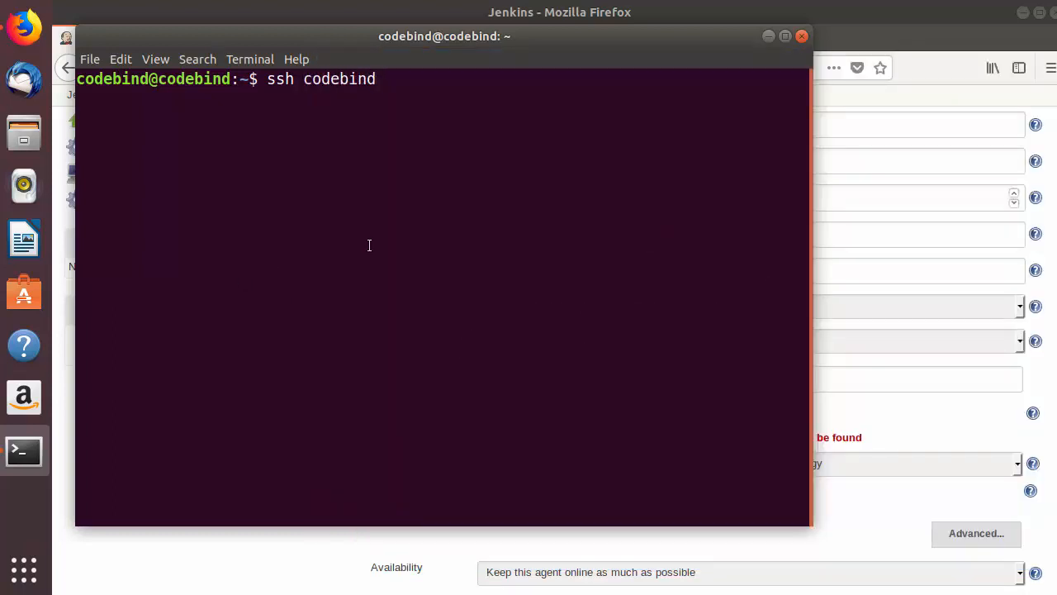
{"action": "type", "text": "@192.168.1.4"}
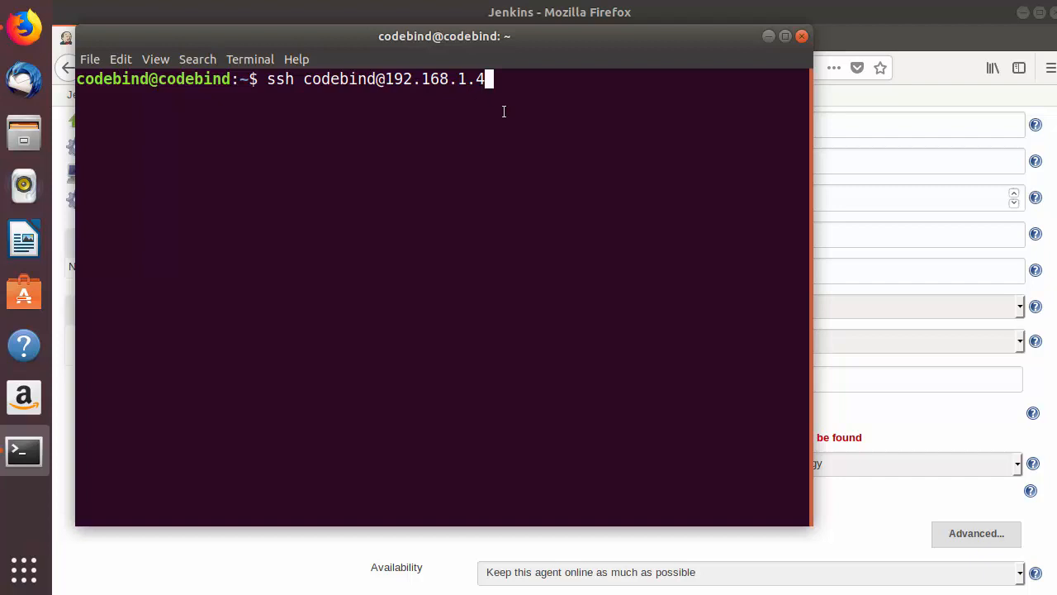
{"action": "key", "text": "Return"}
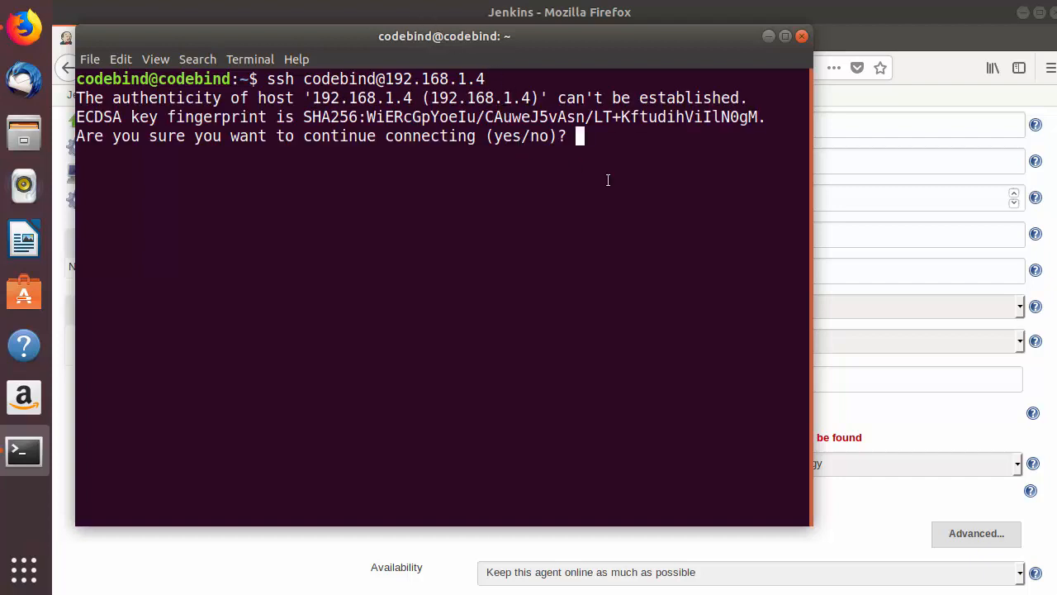
Accept the host's key with yes and log in to the virtual machine with the account password.
{"action": "type", "text": "yes"}
{"action": "key", "text": "Return"}
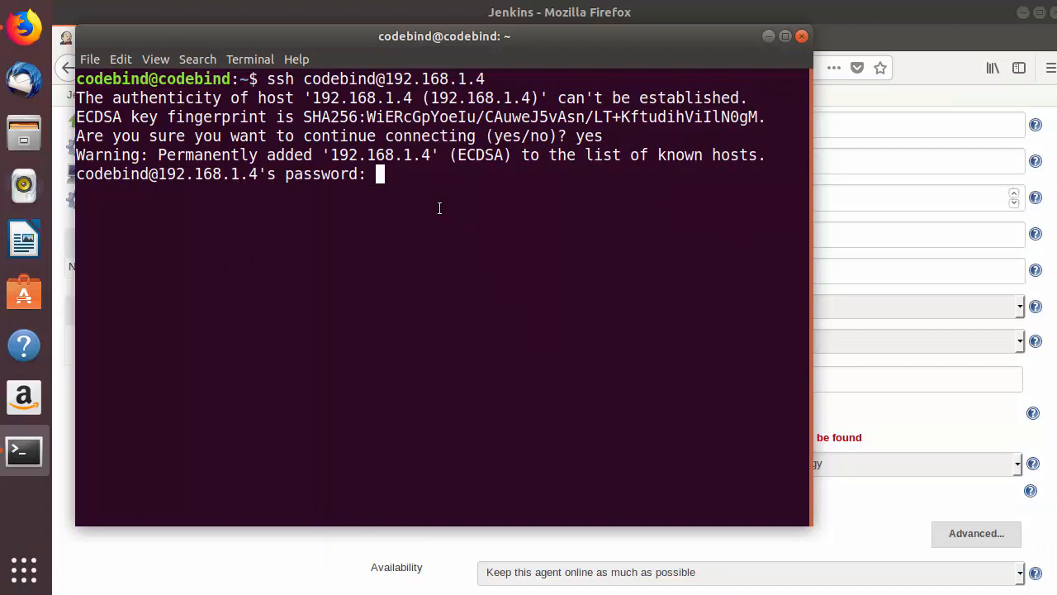
{"action": "key", "text": "Return"}
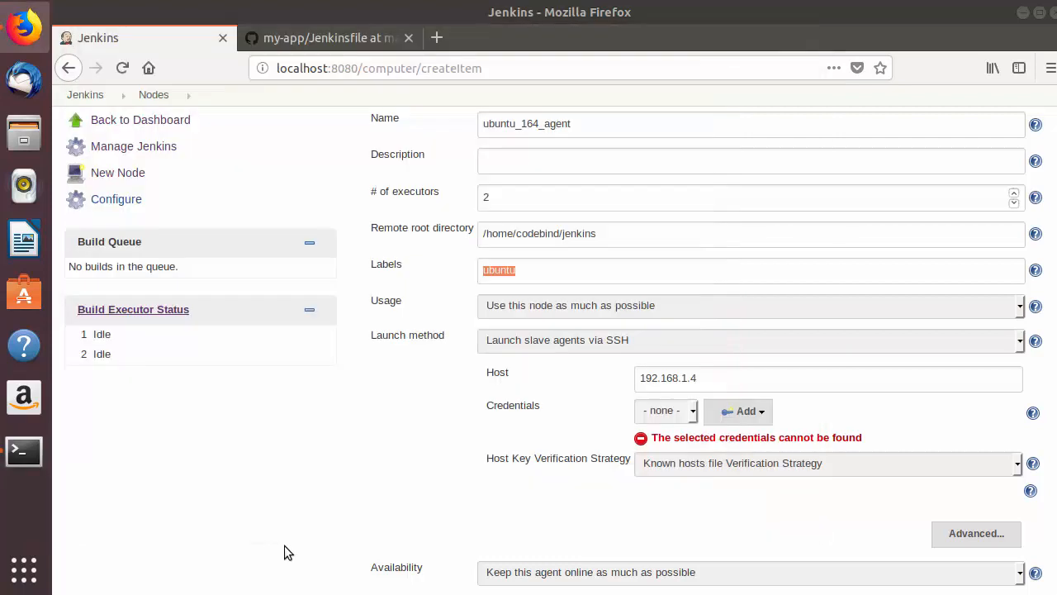
Return to the Jenkins node form and start adding Jenkins credentials of the kind "Username with password".
{"action": "left_click", "coordinate": [281, 562]}
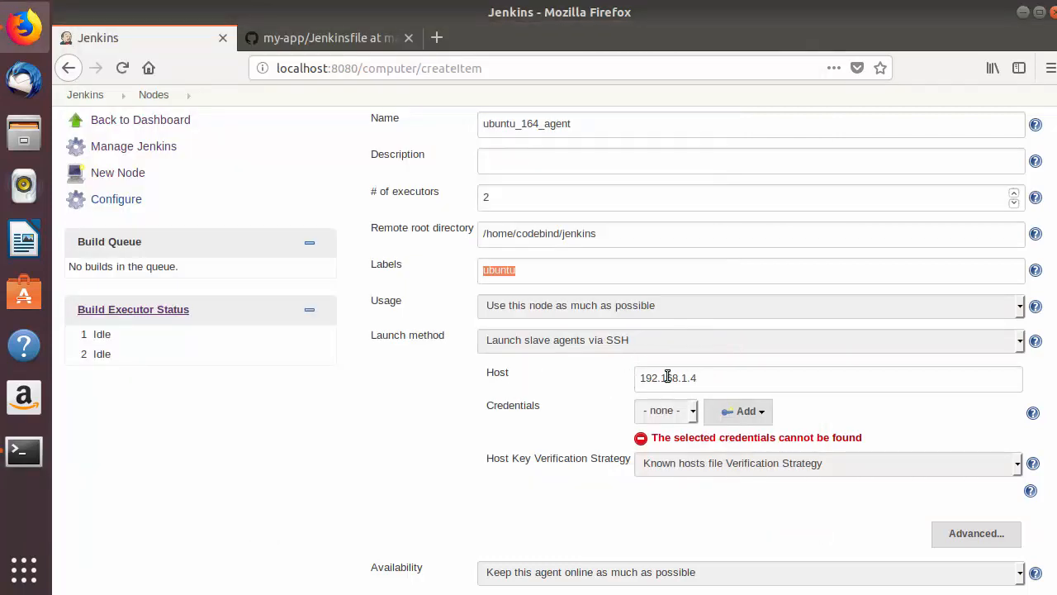
{"action": "left_click", "coordinate": [692, 413]}
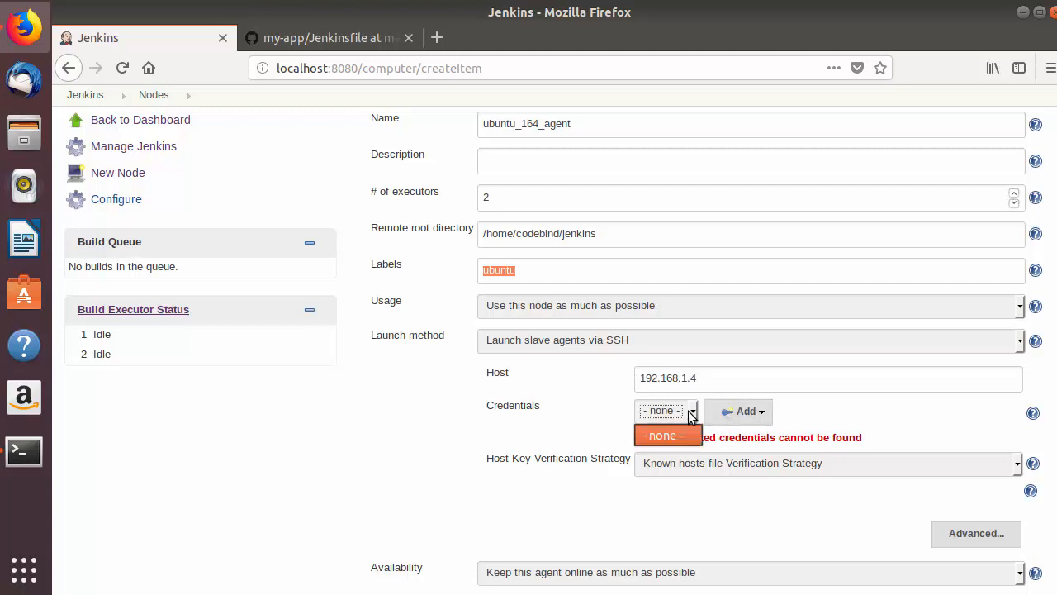
{"action": "left_click", "coordinate": [581, 422]}
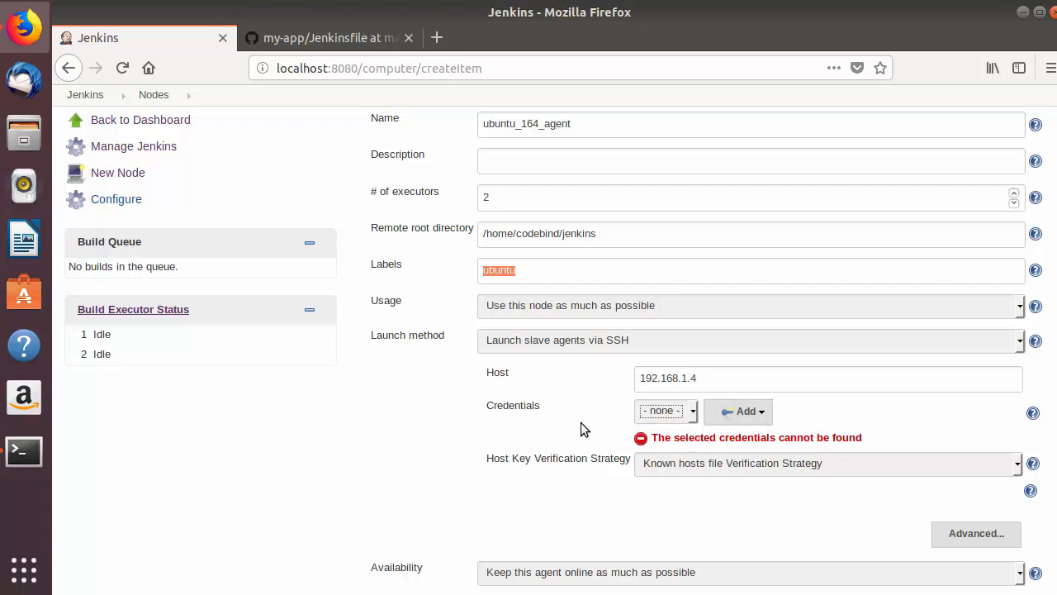
{"action": "left_click", "coordinate": [747, 419]}
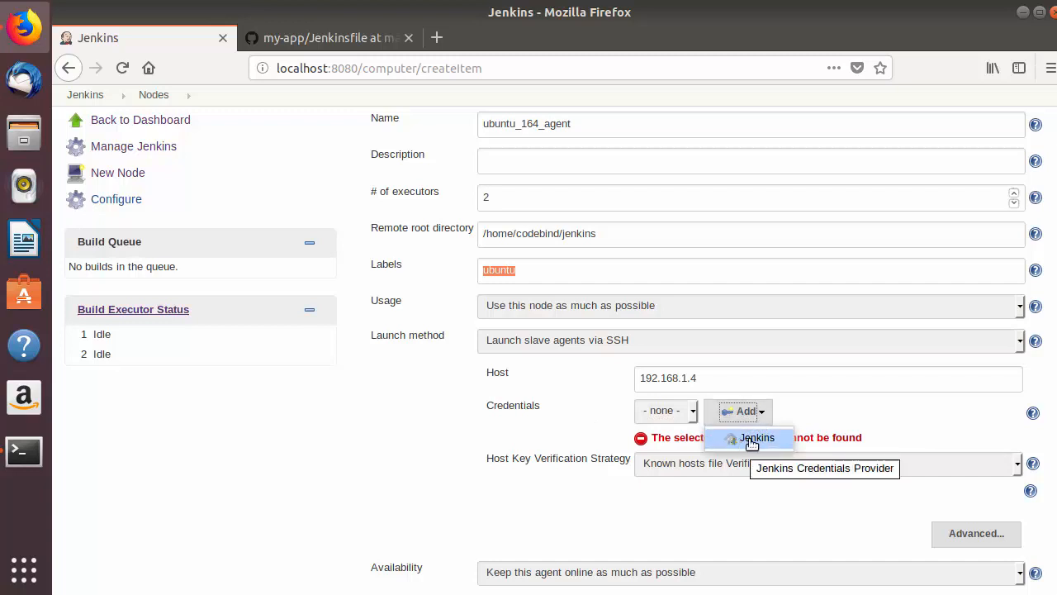
{"action": "left_click", "coordinate": [753, 440]}
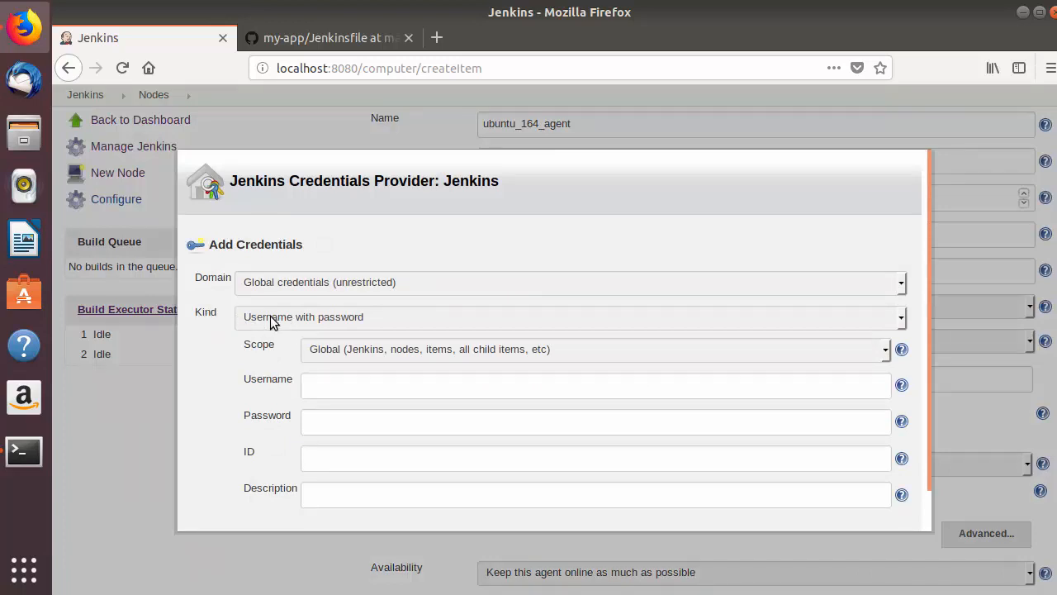
{"action": "left_click", "coordinate": [272, 321]}
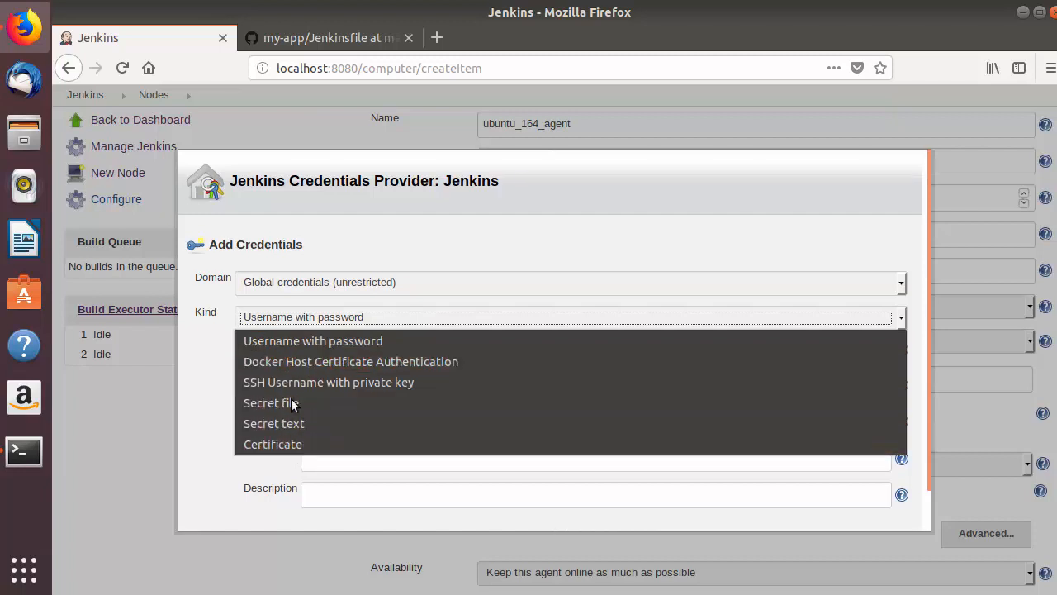
{"action": "left_click", "coordinate": [281, 343]}
Enter the username codebind and the account password, and add the credentials.
{"action": "left_click", "coordinate": [339, 385]}
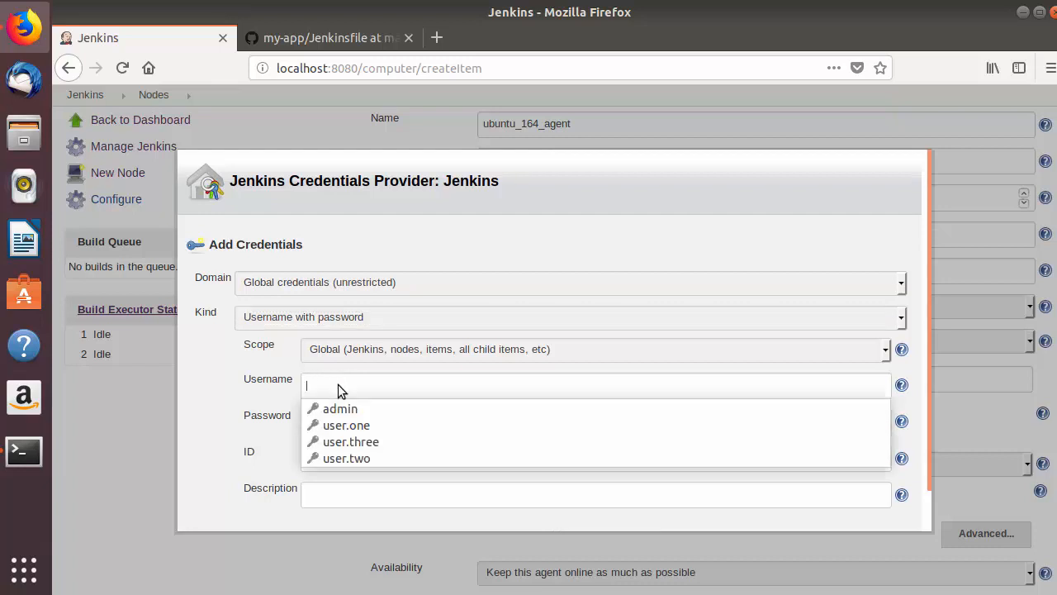
{"action": "left_click", "coordinate": [263, 386]}
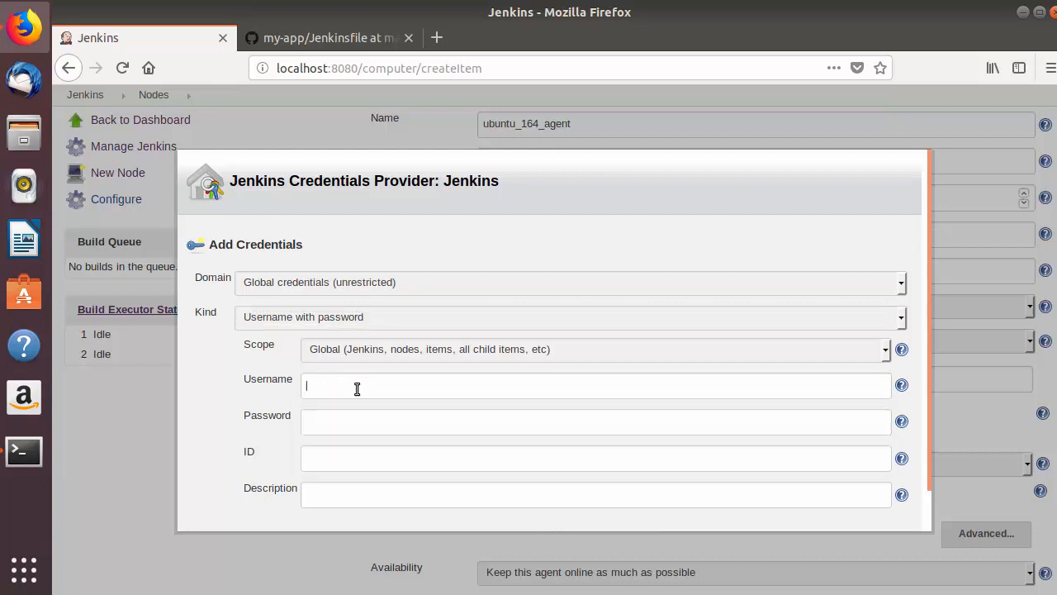
{"action": "type", "text": "codebind"}
{"action": "left_click", "coordinate": [335, 421]}
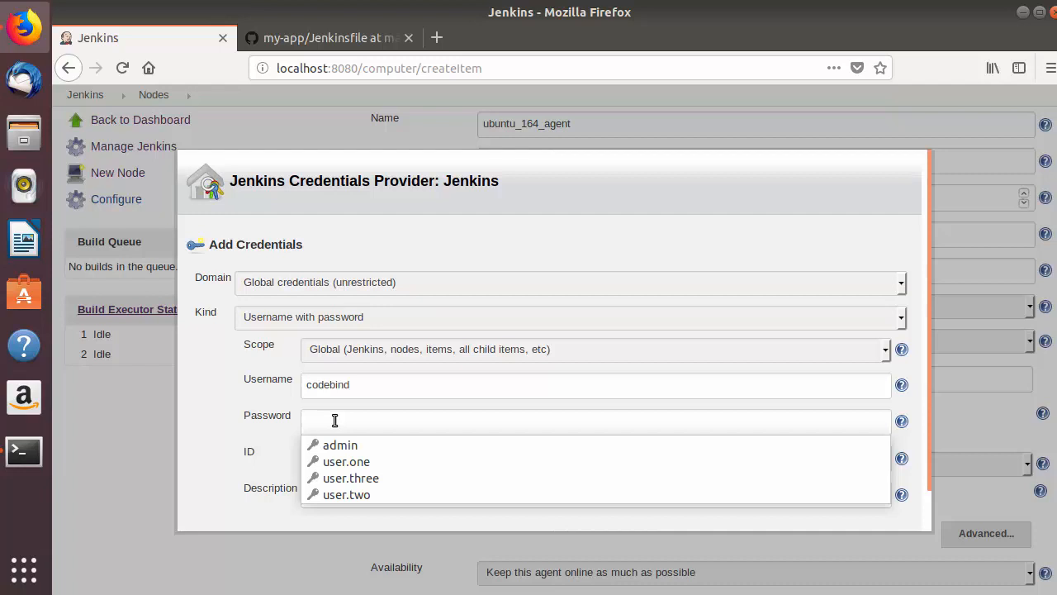
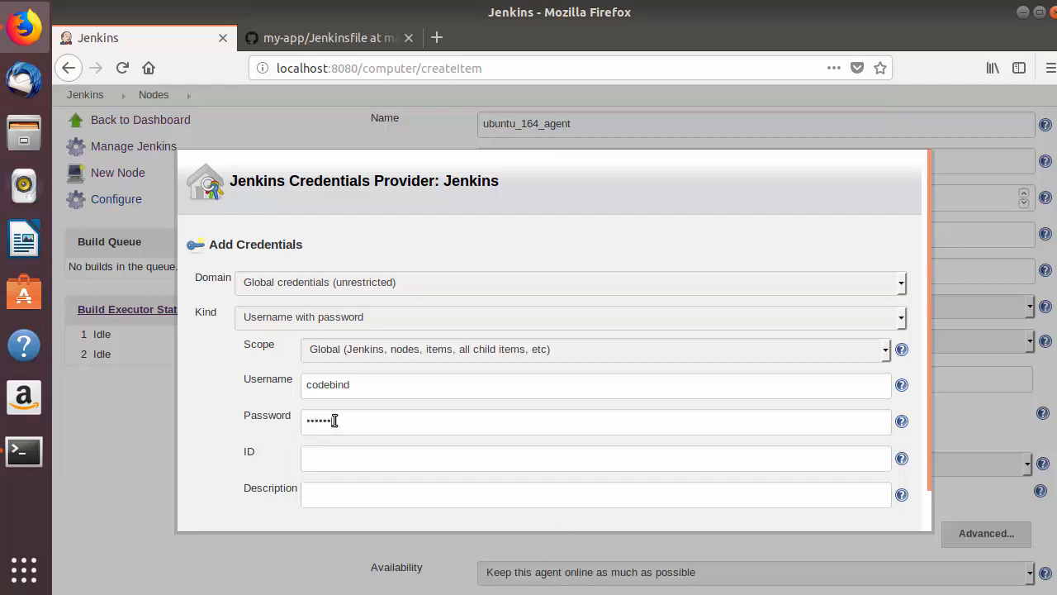
{"action": "scroll", "coordinate": [404, 377], "scroll_direction": "down", "scroll_amount": 1}
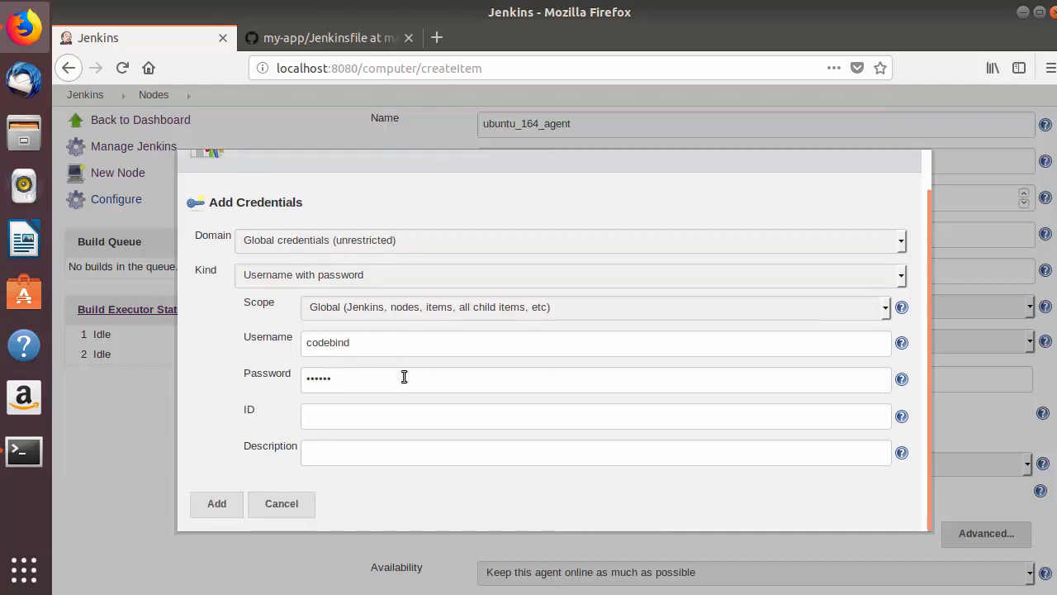
{"action": "left_click", "coordinate": [218, 503]}
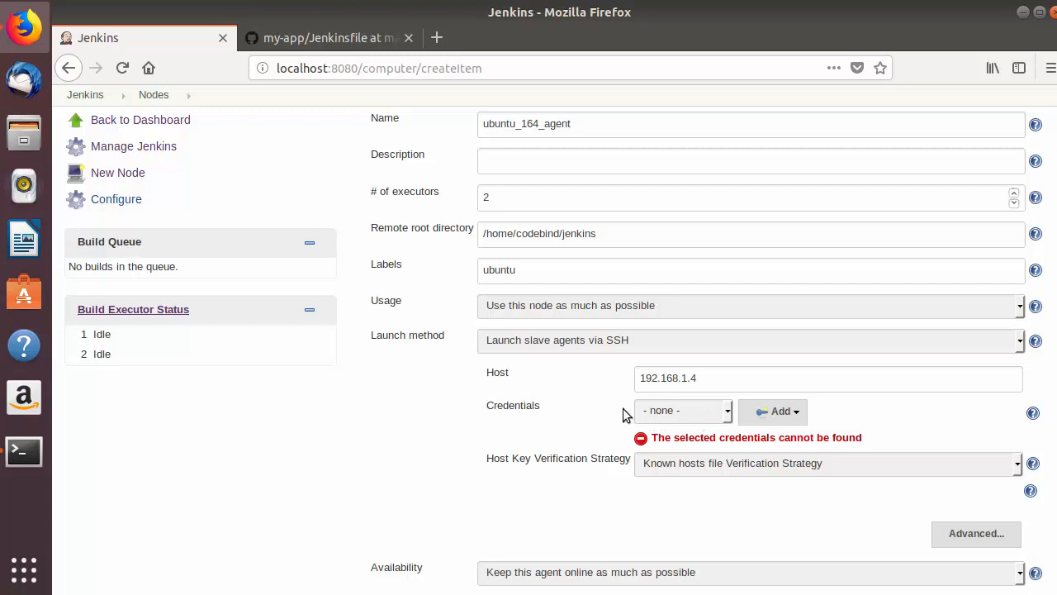
Select the codebind credentials for the node and set its host key verification to "Manually trusted key Verification Strategy".
{"action": "left_click", "coordinate": [683, 413]}
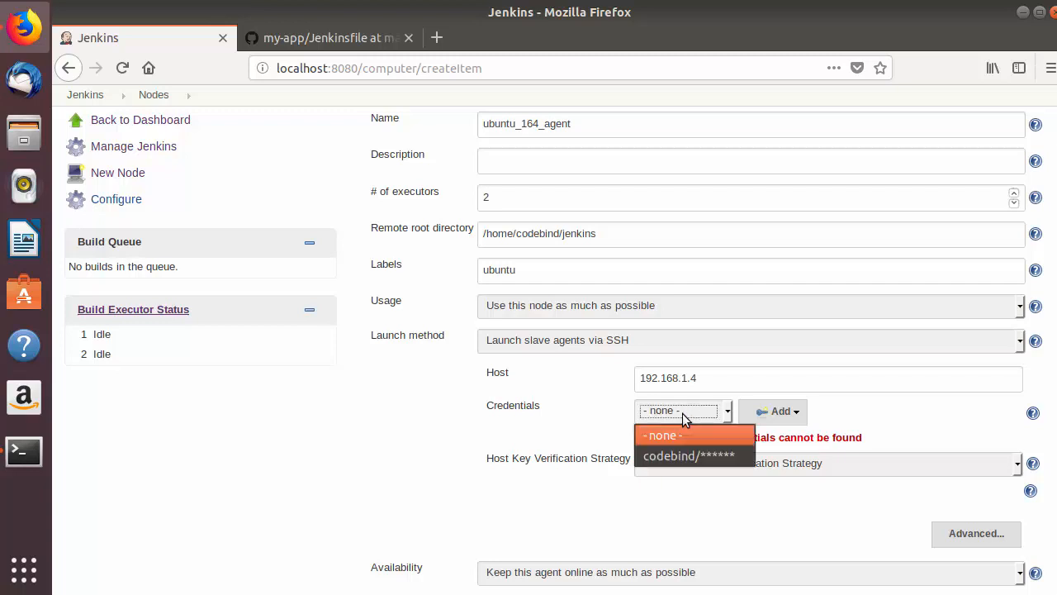
{"action": "left_click", "coordinate": [670, 456]}
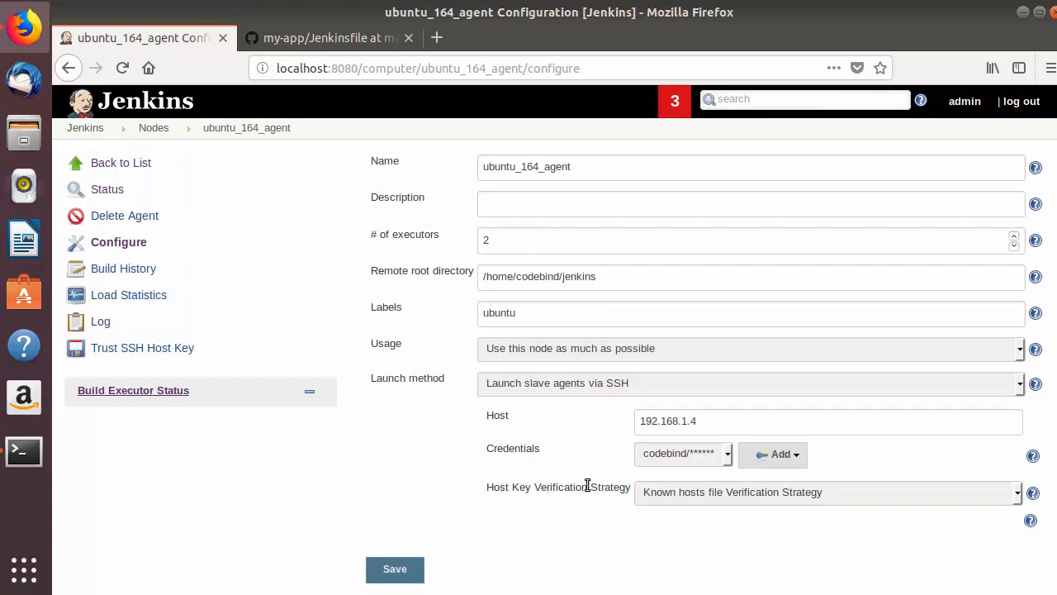
{"action": "left_click", "coordinate": [683, 490]}
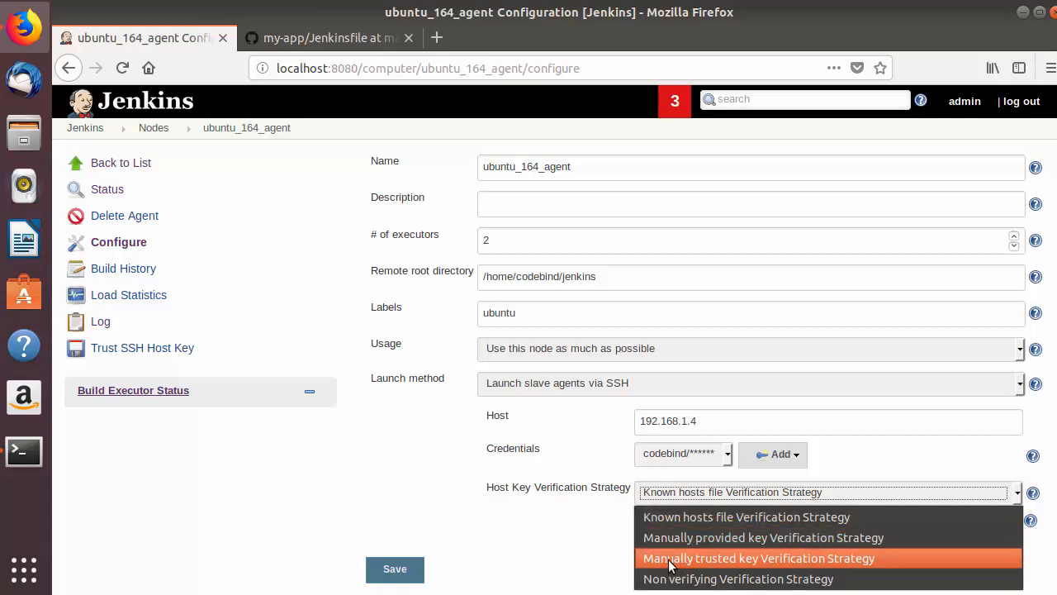
{"action": "left_click", "coordinate": [762, 559]}
Expand the advanced SSH launch settings of the node and review the port, retry and availability options.
{"action": "scroll", "coordinate": [682, 446], "scroll_direction": "down", "scroll_amount": 2}
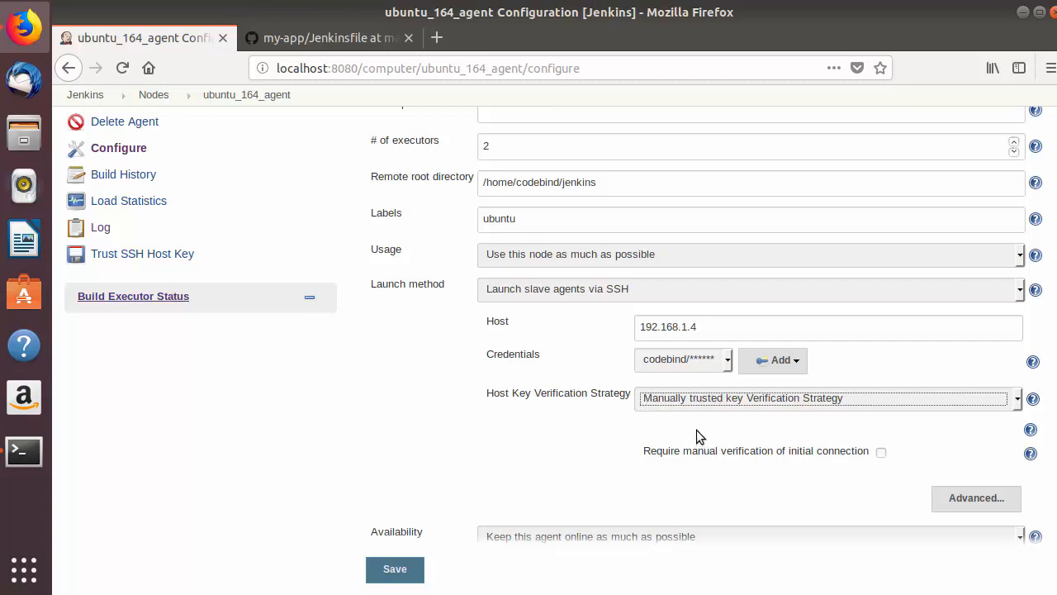
{"action": "scroll", "coordinate": [696, 426], "scroll_direction": "down", "scroll_amount": 1}
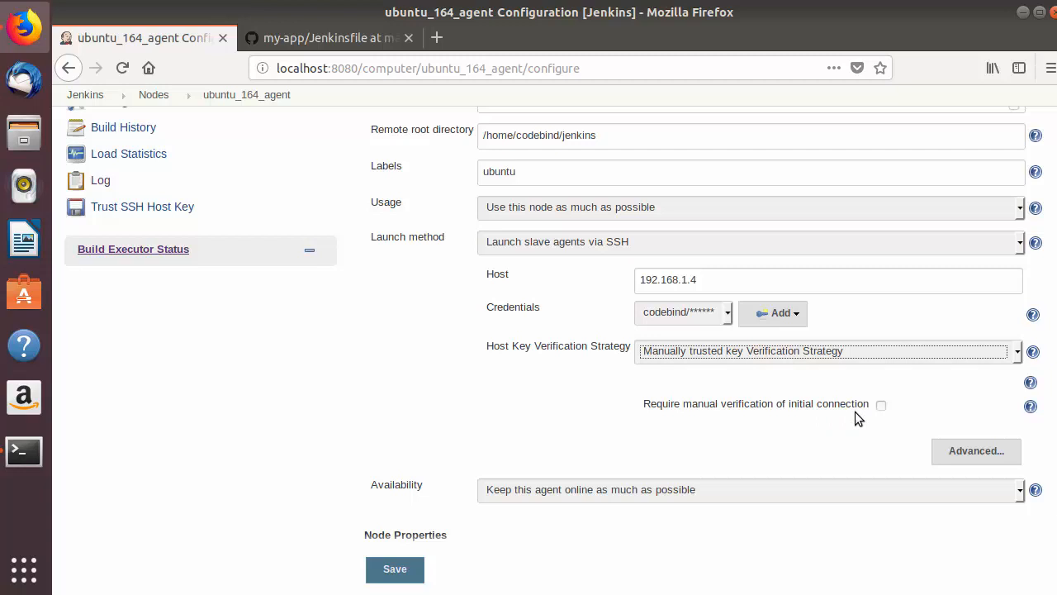
{"action": "scroll", "coordinate": [855, 412], "scroll_direction": "down", "scroll_amount": 2}
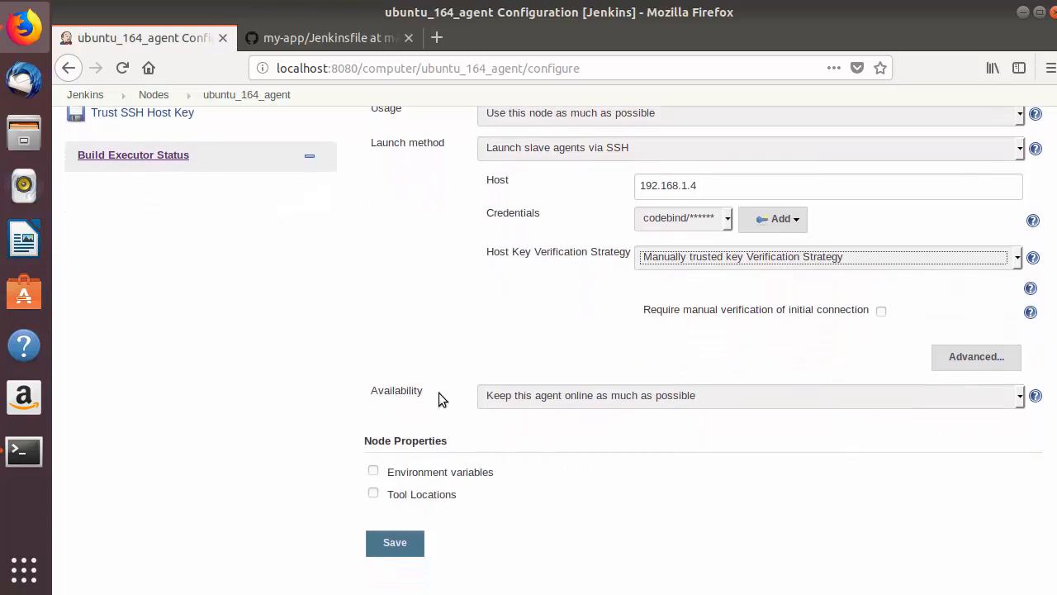
{"action": "left_click", "coordinate": [959, 359]}
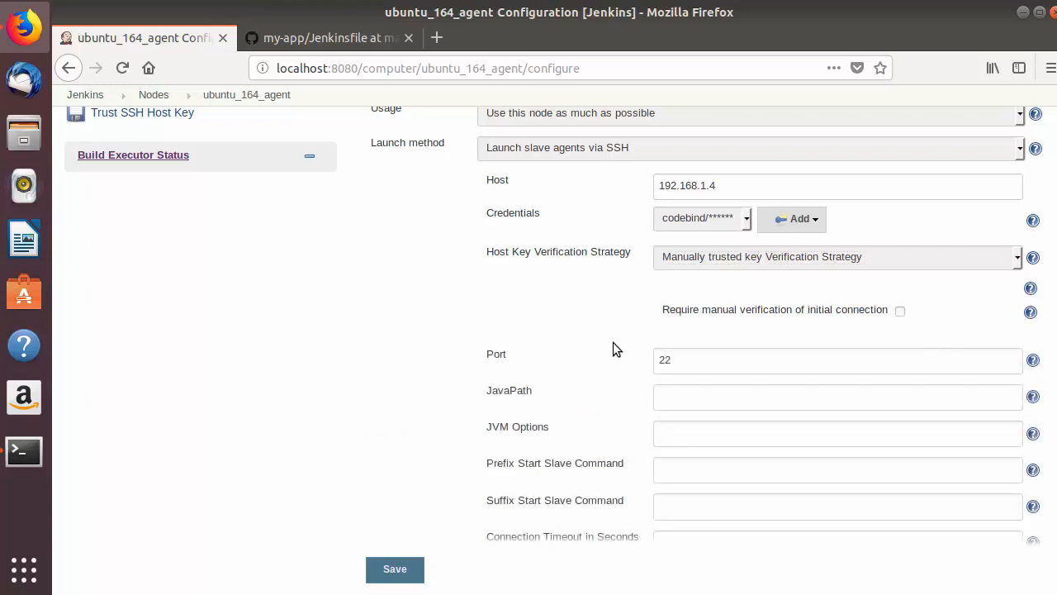
{"action": "scroll", "coordinate": [613, 342], "scroll_direction": "down", "scroll_amount": 2}
{"action": "left_click_drag", "start_coordinate": [701, 264], "coordinate": [645, 261]}
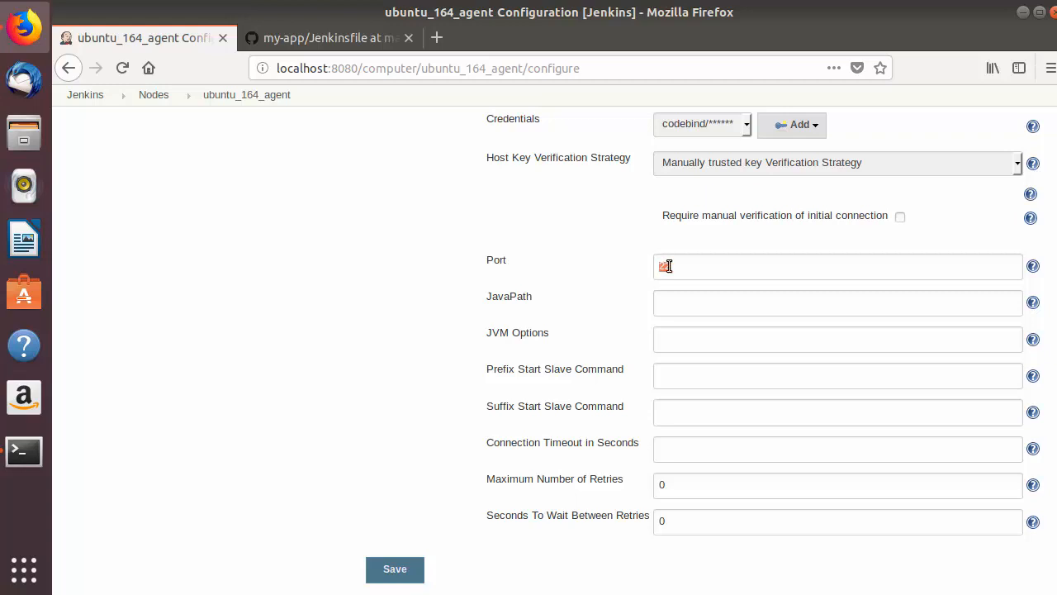
{"action": "scroll", "coordinate": [648, 263], "scroll_direction": "down", "scroll_amount": 2}
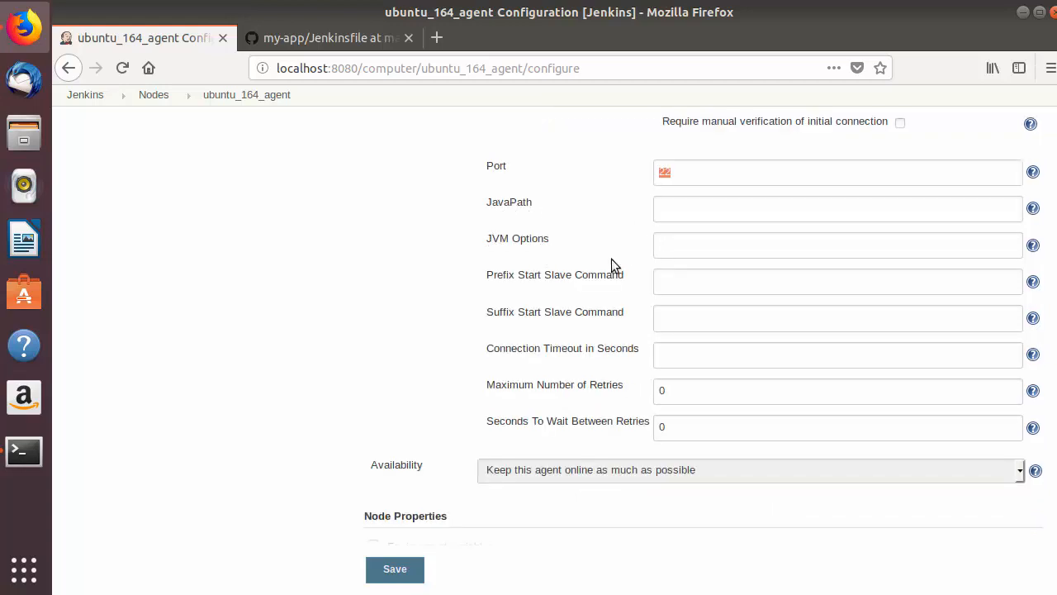
Review the remaining SSH launch settings and the availability choices offered for the node.
{"action": "scroll", "coordinate": [696, 259], "scroll_direction": "down", "scroll_amount": 2}
{"action": "scroll", "coordinate": [697, 263], "scroll_direction": "up", "scroll_amount": 1}
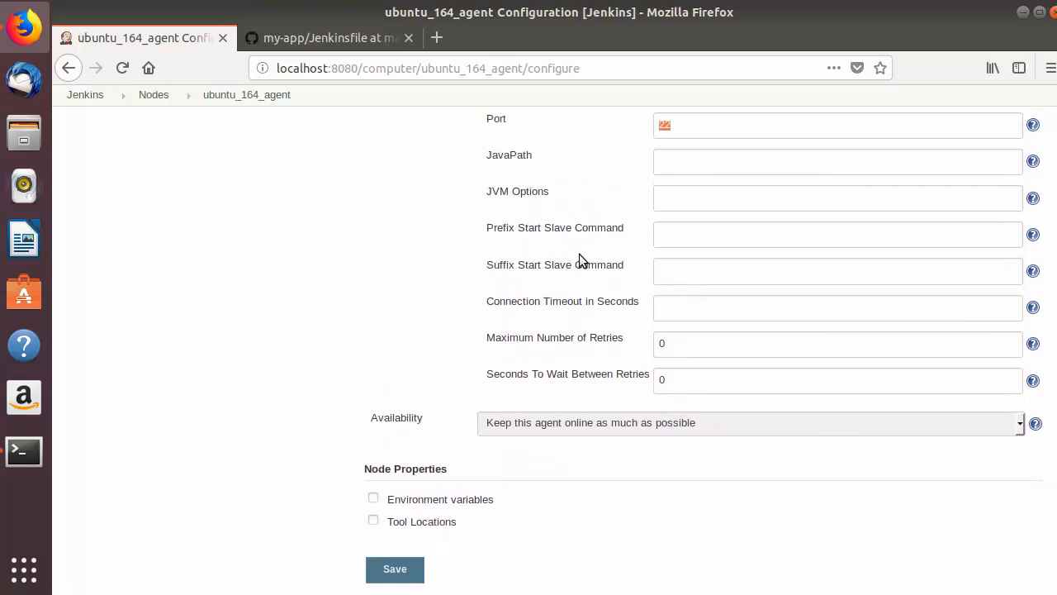
{"action": "scroll", "coordinate": [413, 413], "scroll_direction": "down", "scroll_amount": 2}
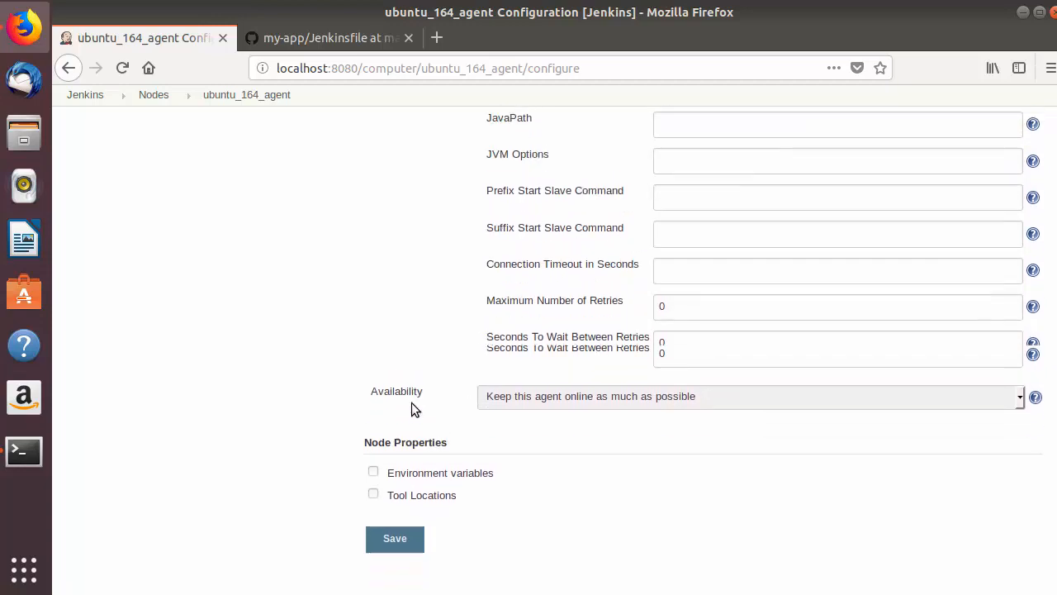
{"action": "left_click", "coordinate": [545, 356]}
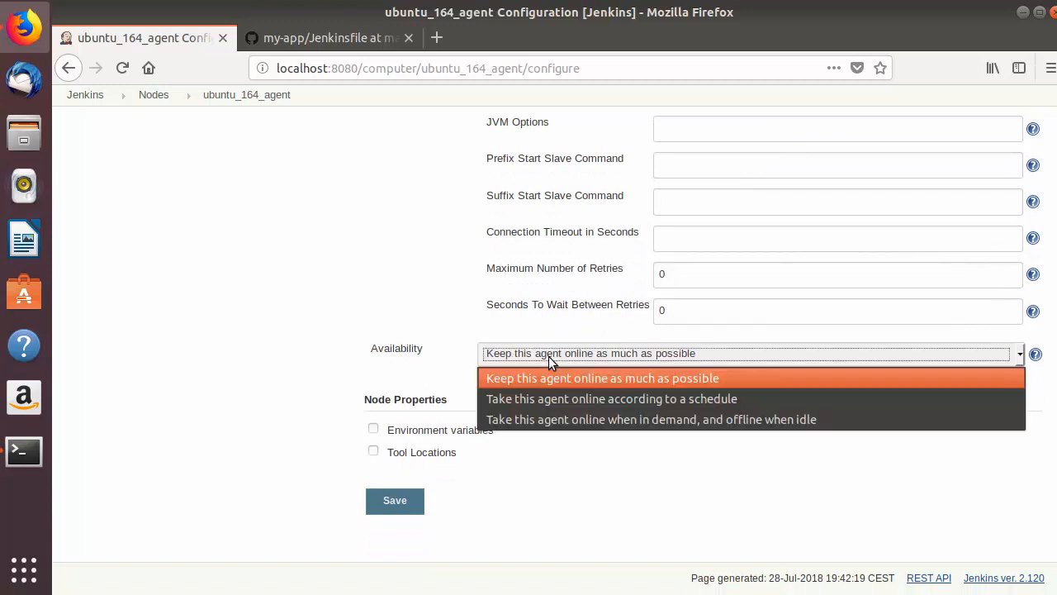
{"action": "left_click", "coordinate": [503, 355]}
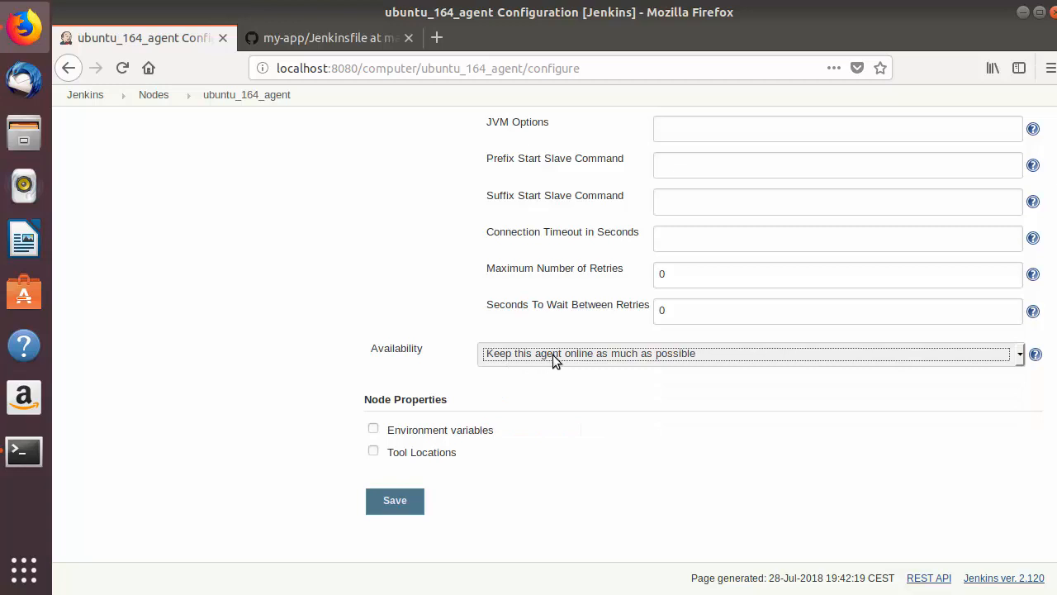
{"action": "left_click", "coordinate": [579, 398]}
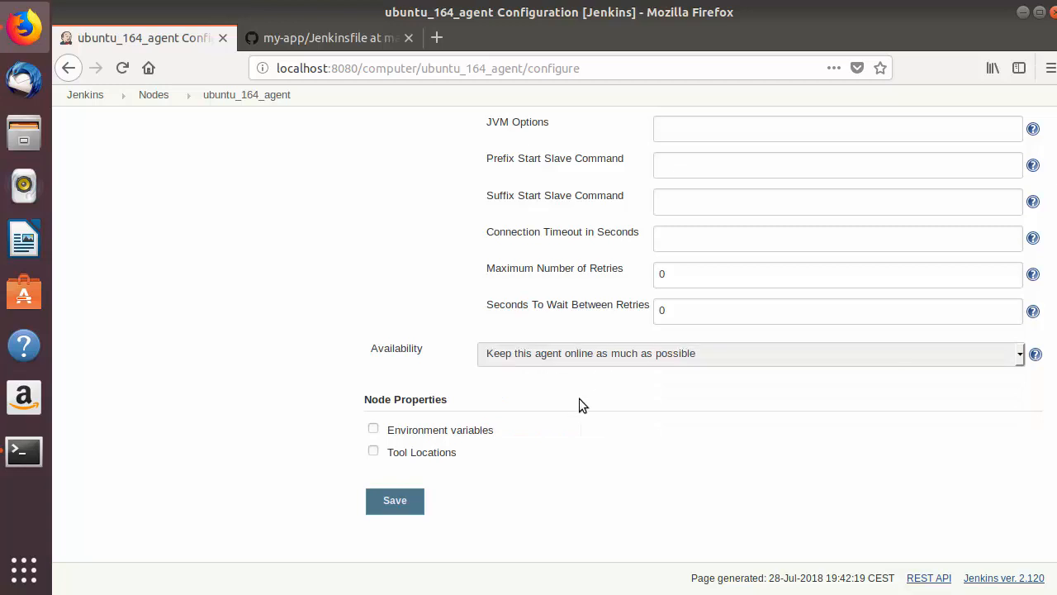
Try out the Environment variables node property with an empty variable entry, and disable the property again.
{"action": "left_click", "coordinate": [373, 431]}
{"action": "scroll", "coordinate": [546, 408], "scroll_direction": "down", "scroll_amount": 1}
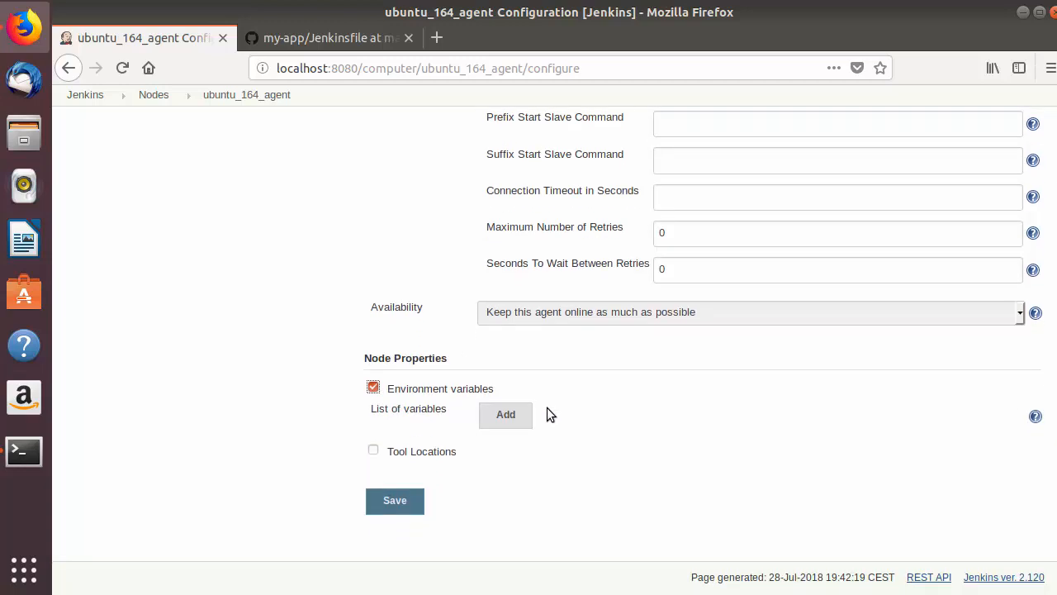
{"action": "left_click", "coordinate": [523, 417]}
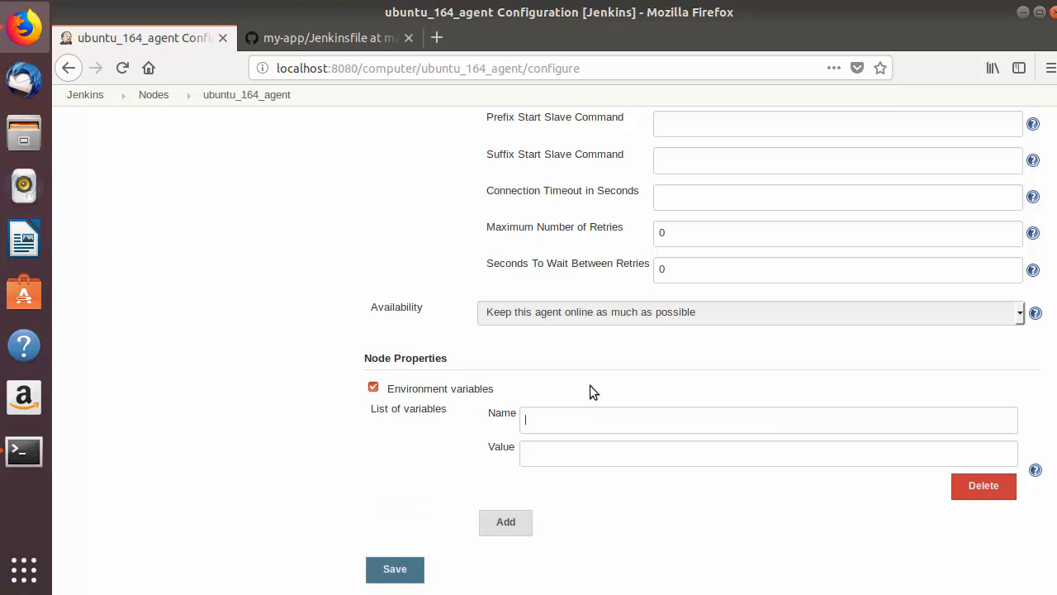
{"action": "scroll", "coordinate": [590, 385], "scroll_direction": "down", "scroll_amount": 3}
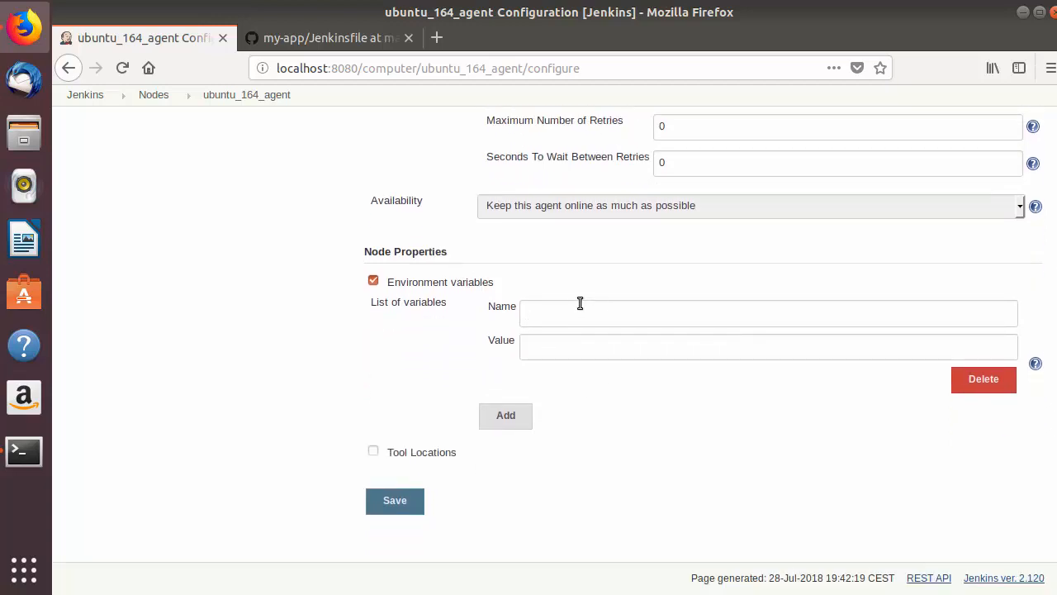
{"action": "left_click", "coordinate": [565, 304]}
{"action": "left_click", "coordinate": [373, 281]}
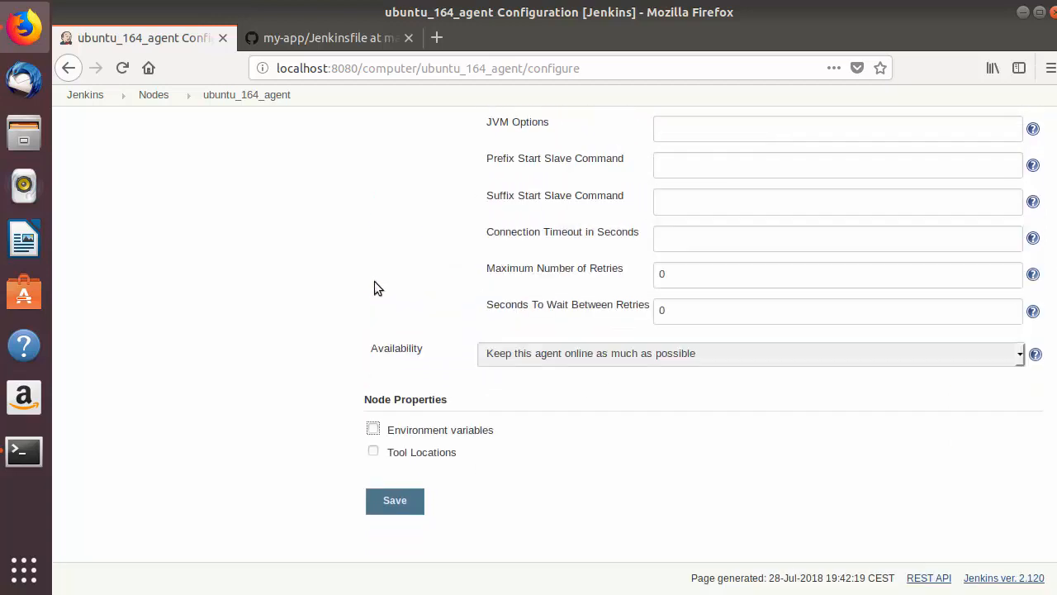
Try out the Tool Locations node property with a (Git) Default entry, and disable the property again.
{"action": "left_click", "coordinate": [375, 451]}
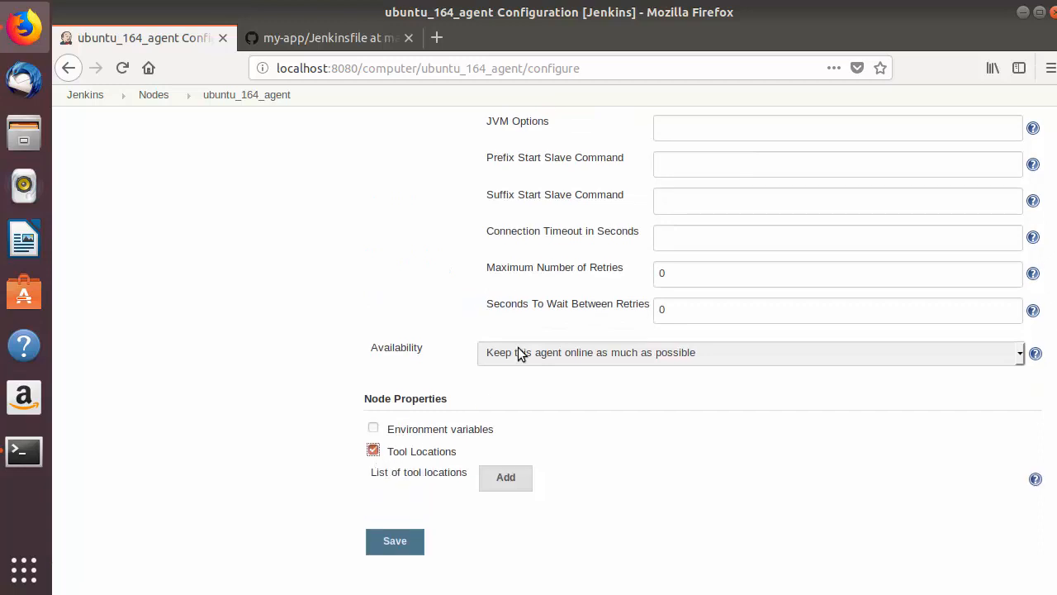
{"action": "scroll", "coordinate": [516, 380], "scroll_direction": "down", "scroll_amount": 1}
{"action": "left_click", "coordinate": [507, 436]}
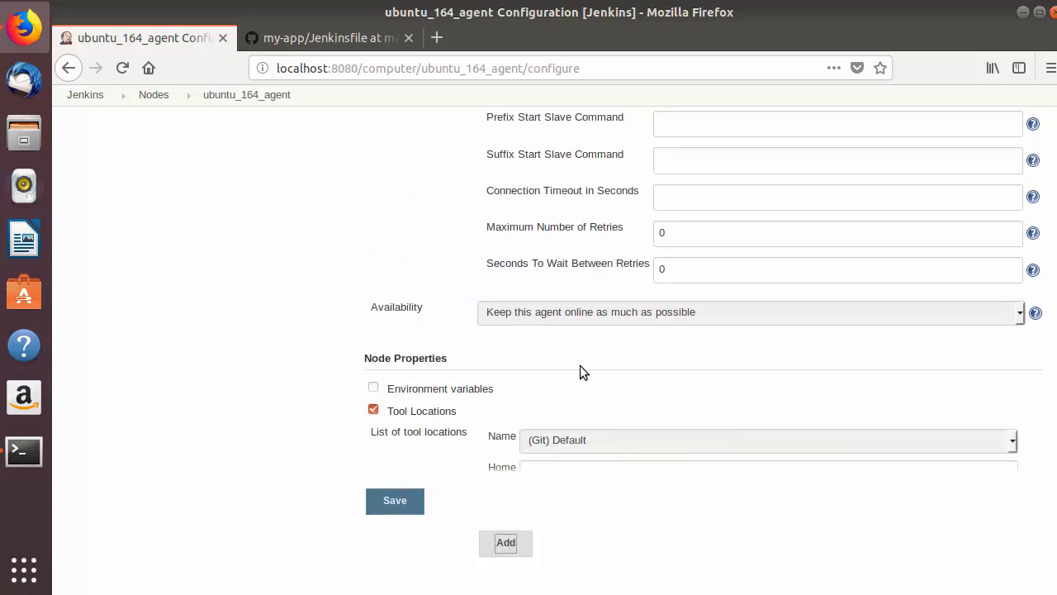
{"action": "scroll", "coordinate": [583, 370], "scroll_direction": "down", "scroll_amount": 3}
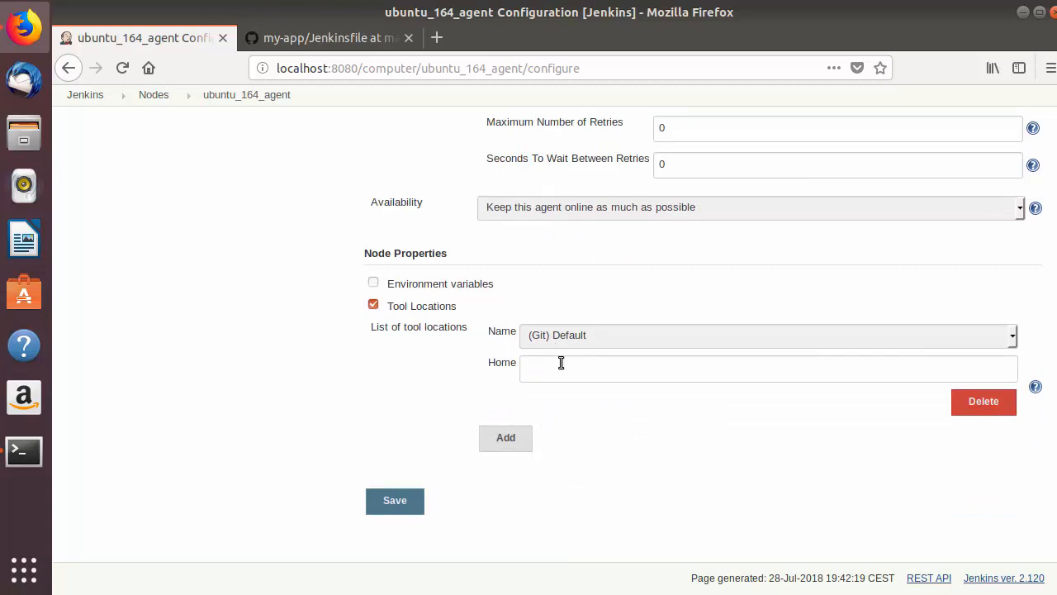
{"action": "left_click", "coordinate": [562, 367]}
{"action": "left_click", "coordinate": [374, 304]}
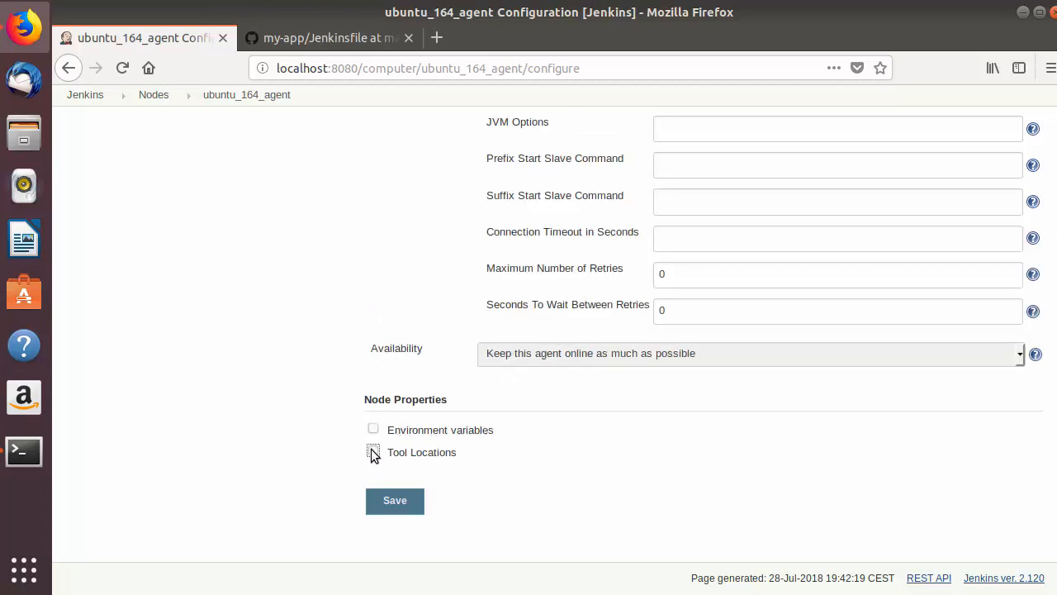
Save the node configuration and launch the ubuntu_164_agent agent from its status page.
{"action": "left_click", "coordinate": [397, 501]}
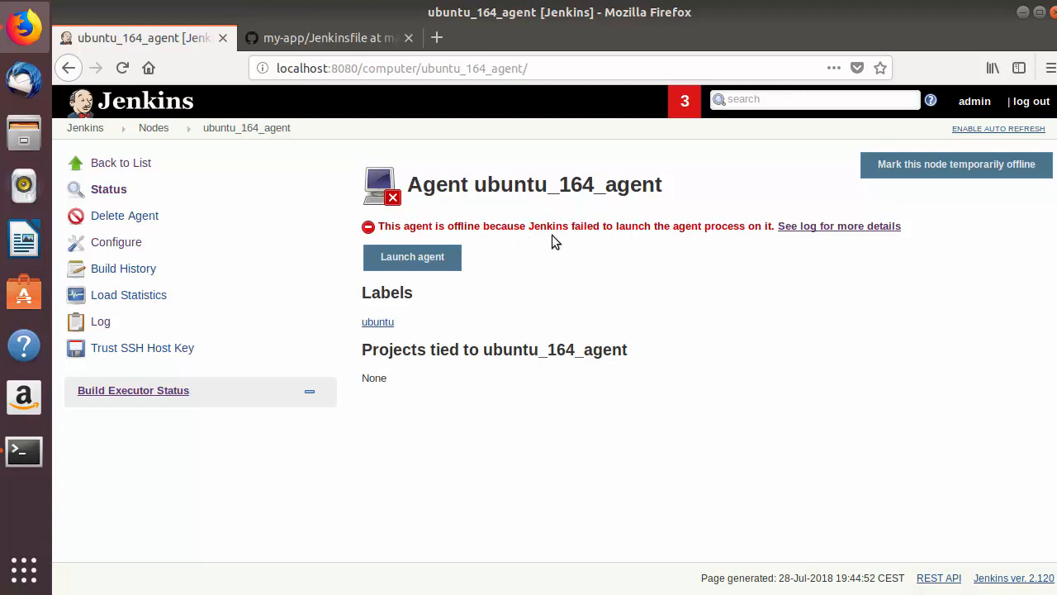
{"action": "left_click", "coordinate": [150, 130]}
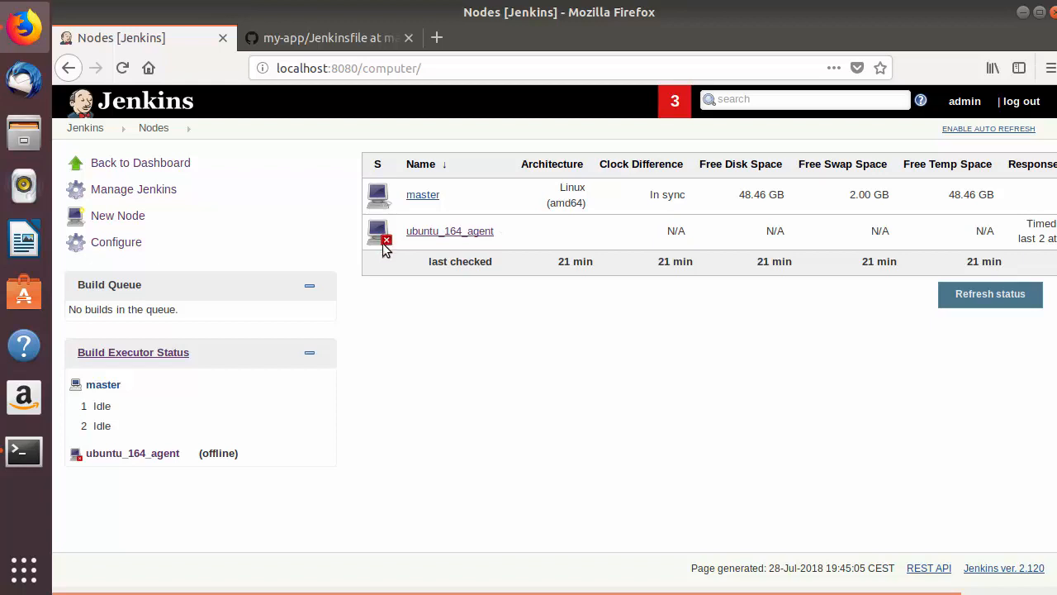
{"action": "left_click", "coordinate": [430, 234]}
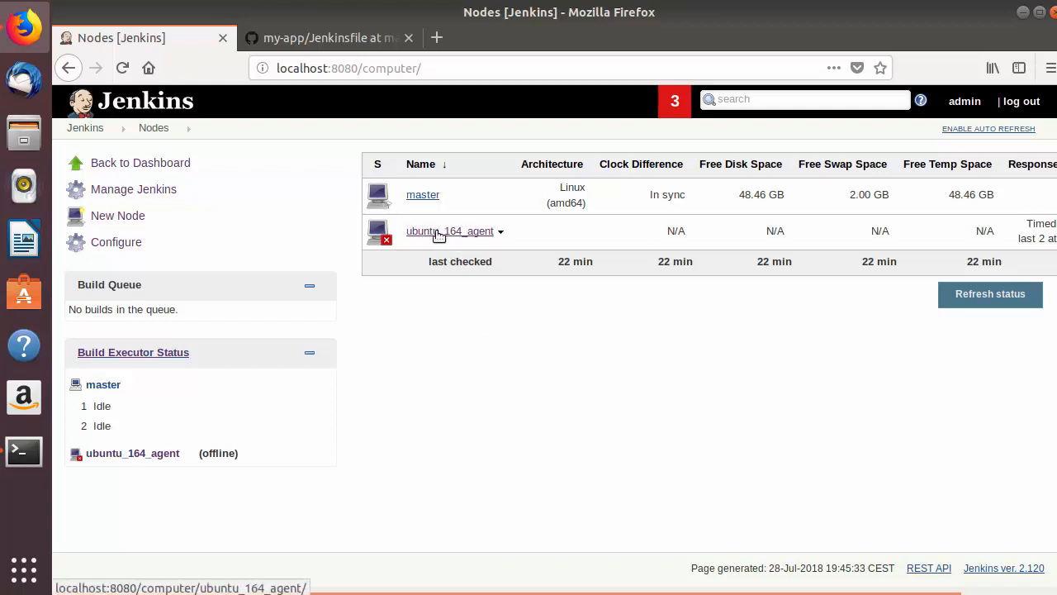
{"action": "left_click", "coordinate": [435, 233]}
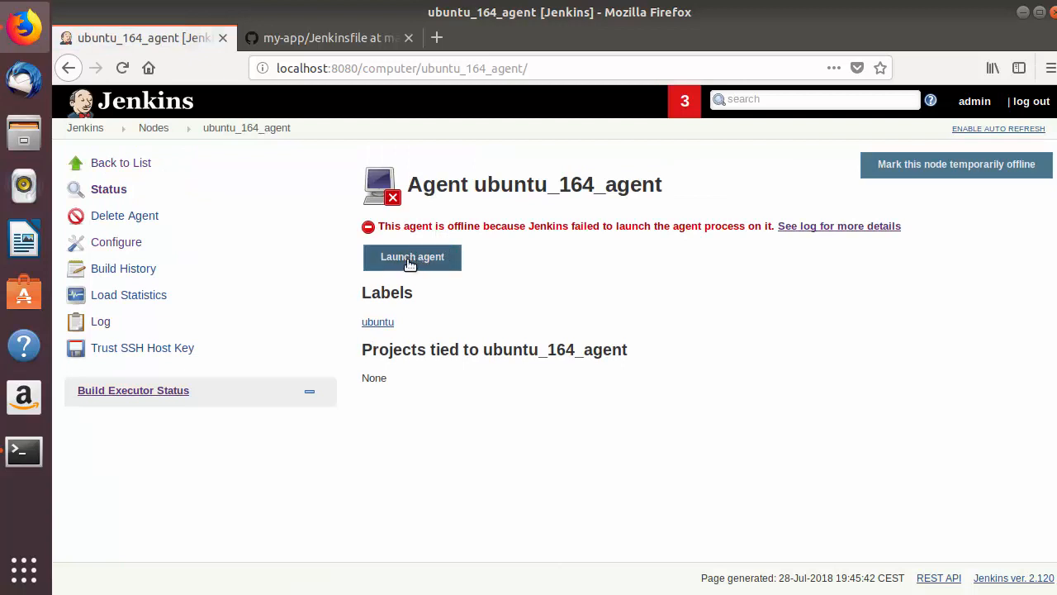
{"action": "left_click", "coordinate": [411, 262]}
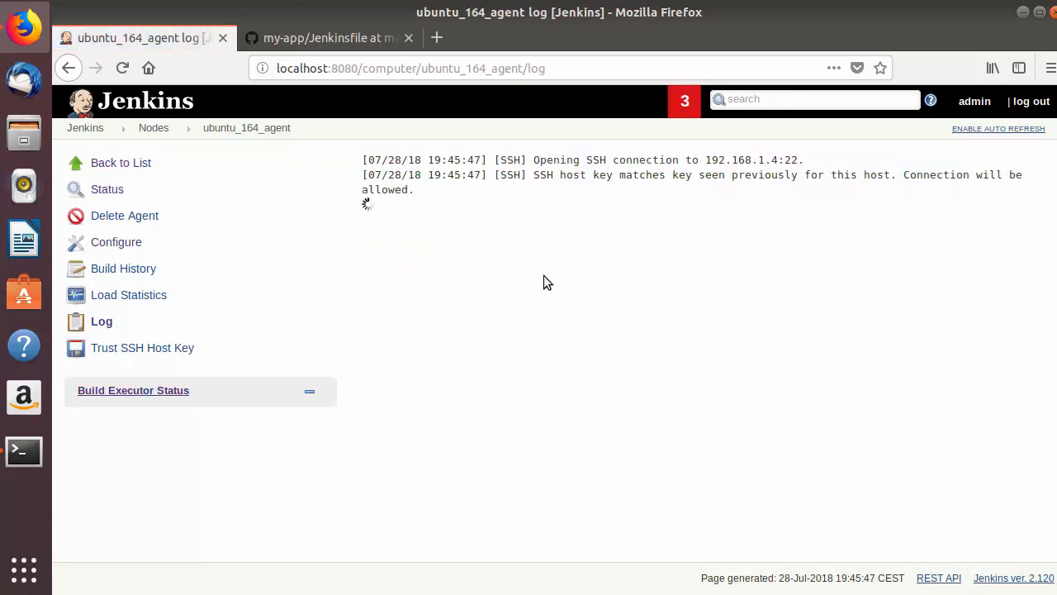
Examine the agent's launch log for the SSH authentication and agent connection messages.
{"action": "scroll", "coordinate": [567, 288], "scroll_direction": "up", "scroll_amount": 10}
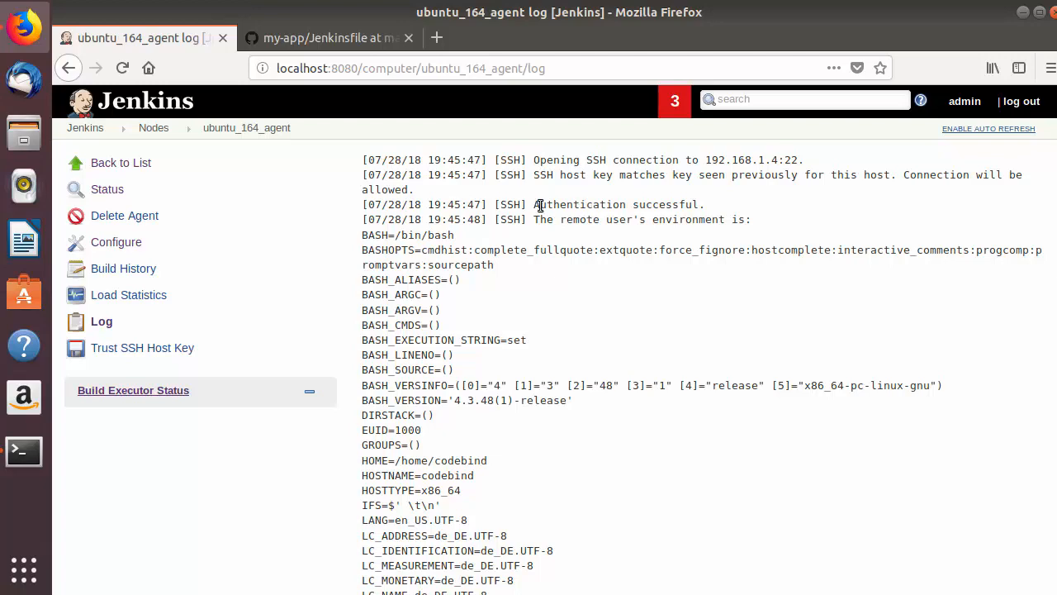
{"action": "left_click_drag", "start_coordinate": [540, 205], "coordinate": [669, 228]}
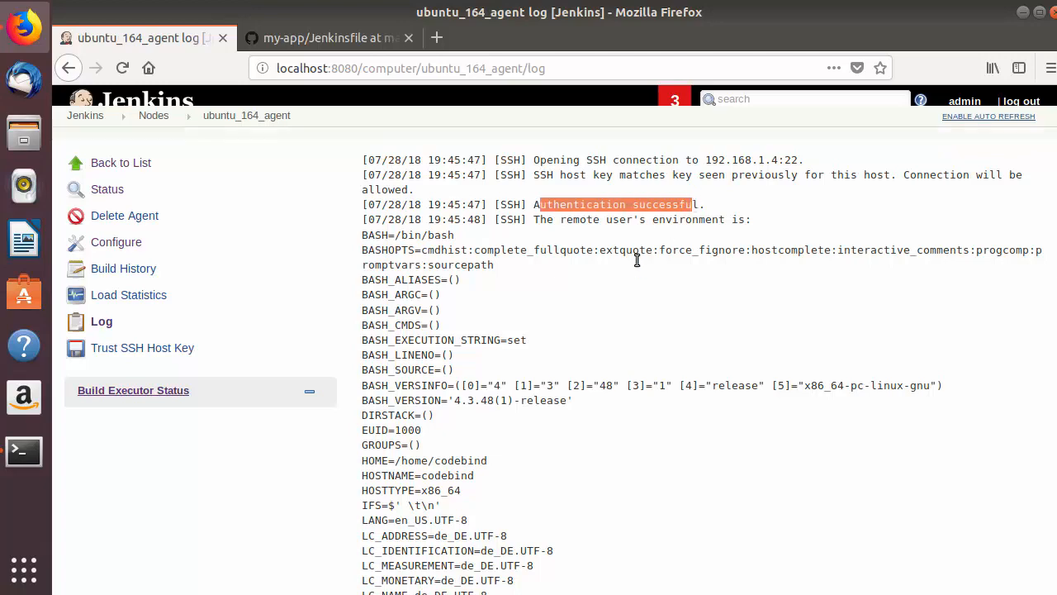
{"action": "scroll", "coordinate": [635, 259], "scroll_direction": "down", "scroll_amount": 13}
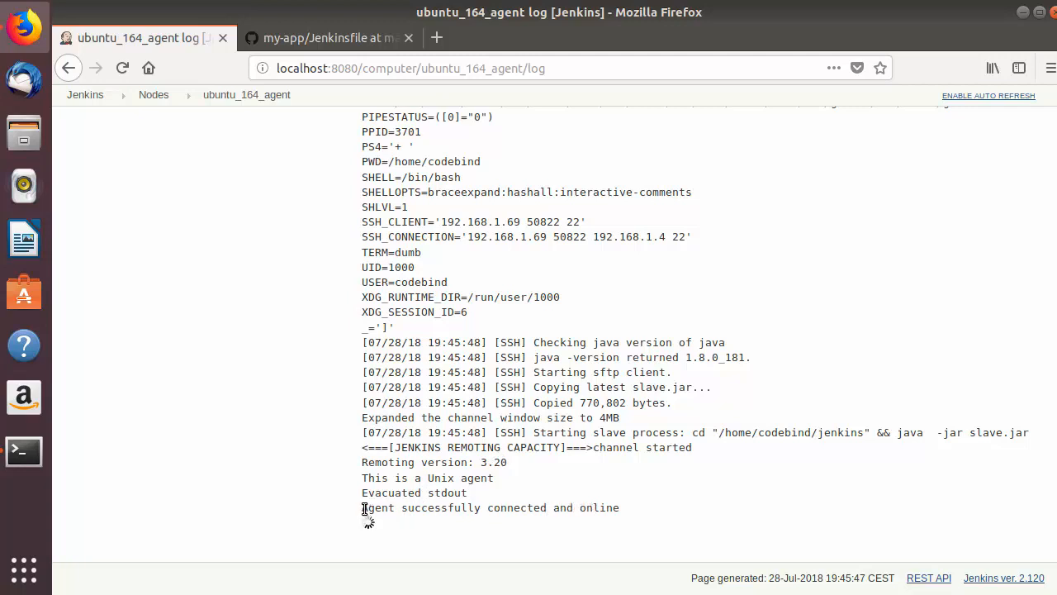
{"action": "left_click_drag", "start_coordinate": [363, 508], "coordinate": [550, 505]}
{"action": "scroll", "coordinate": [550, 498], "scroll_direction": "up", "scroll_amount": 5}
{"action": "scroll", "coordinate": [550, 498], "scroll_direction": "up", "scroll_amount": 9}
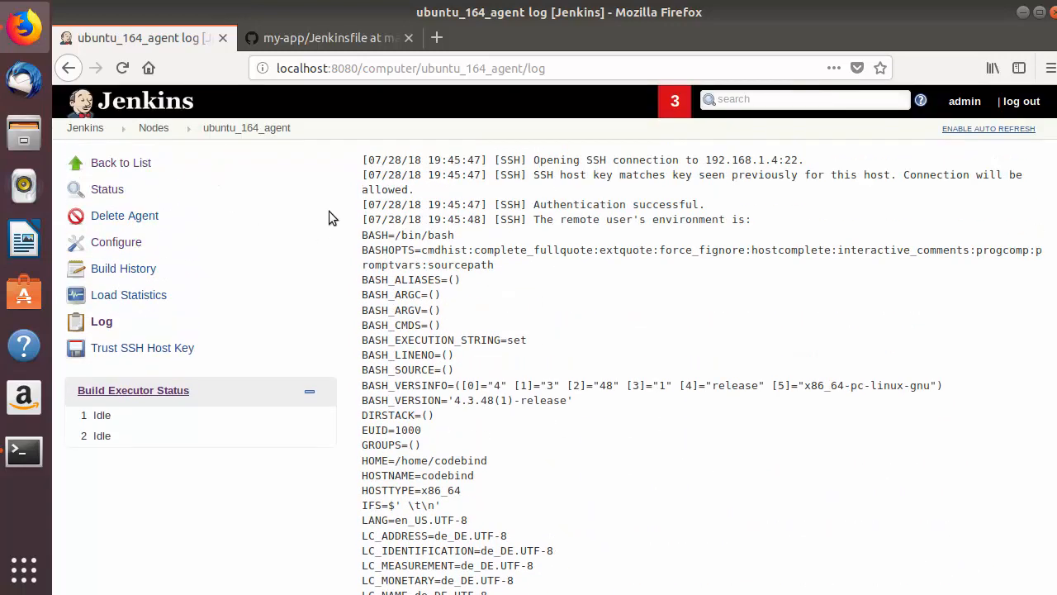
Check the status of ubuntu_164_agent in the node list and view the Ubuntu 16.04 virtual machine's terminal.
{"action": "left_click", "coordinate": [157, 133]}
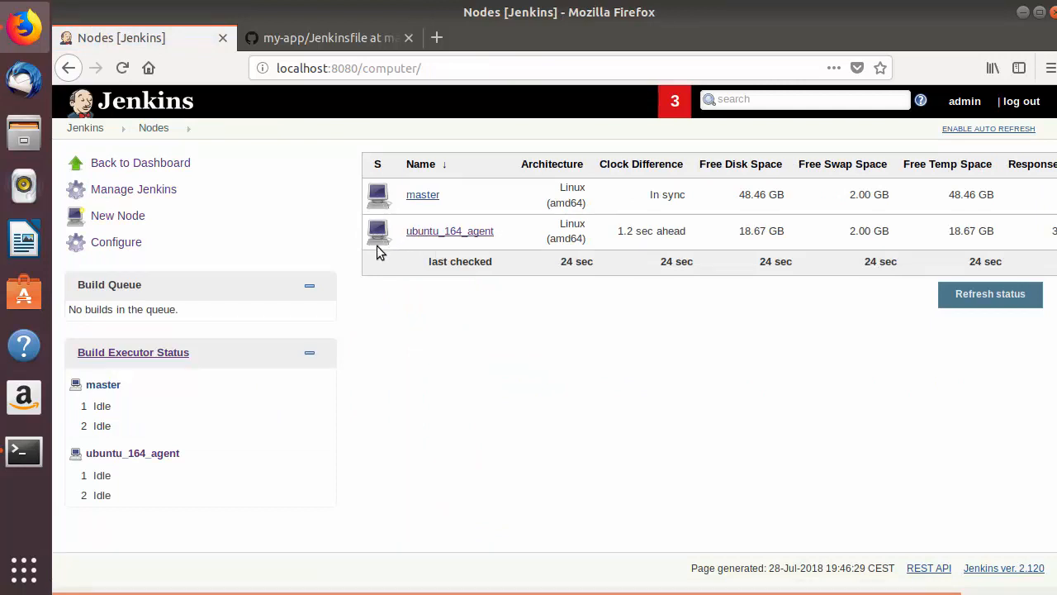
{"action": "mouse_move", "coordinate": [432, 231]}
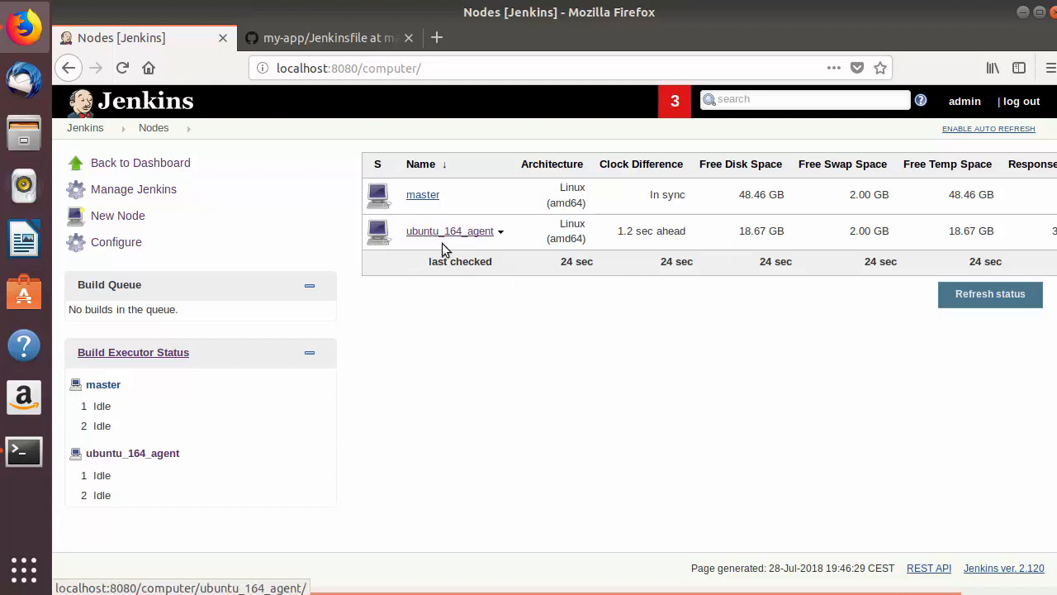
{"action": "key", "text": "alt+Tab"}
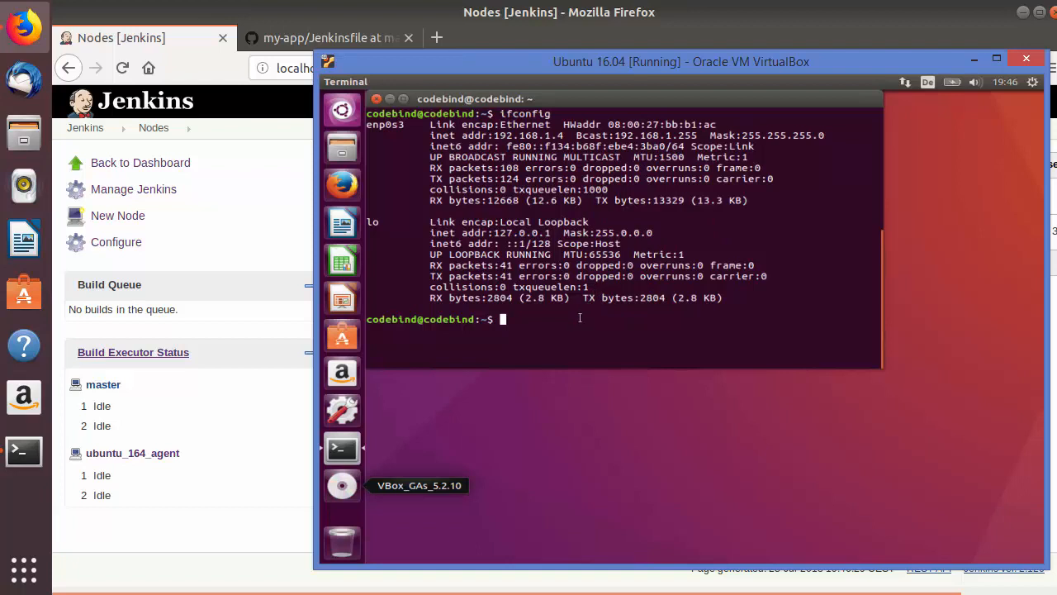
{"action": "left_click", "coordinate": [240, 510]}
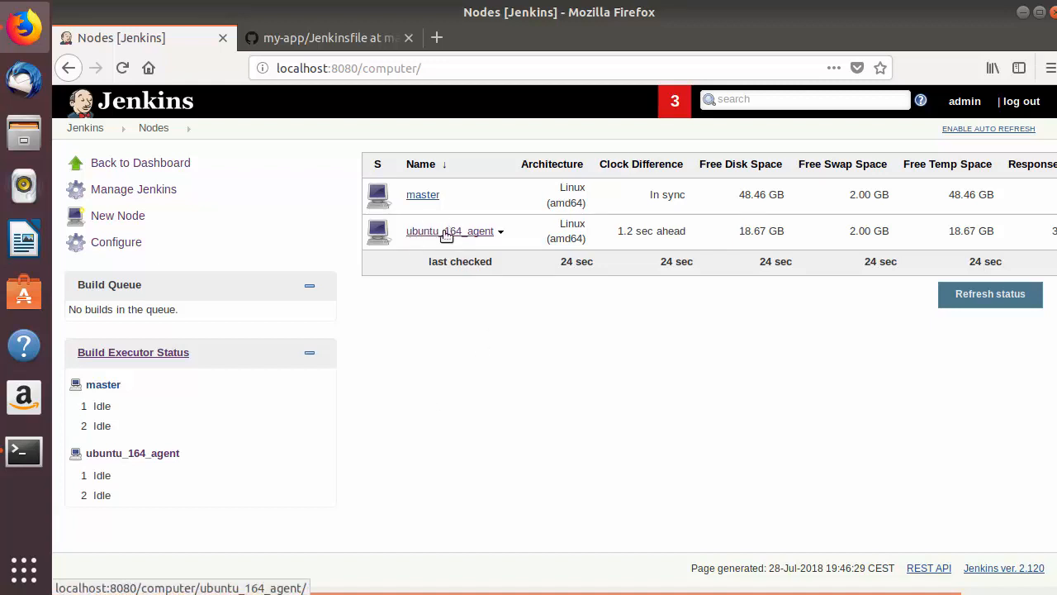
Create a new freestyle project named TestSlave1 from the Jenkins dashboard.
{"action": "left_click", "coordinate": [87, 131]}
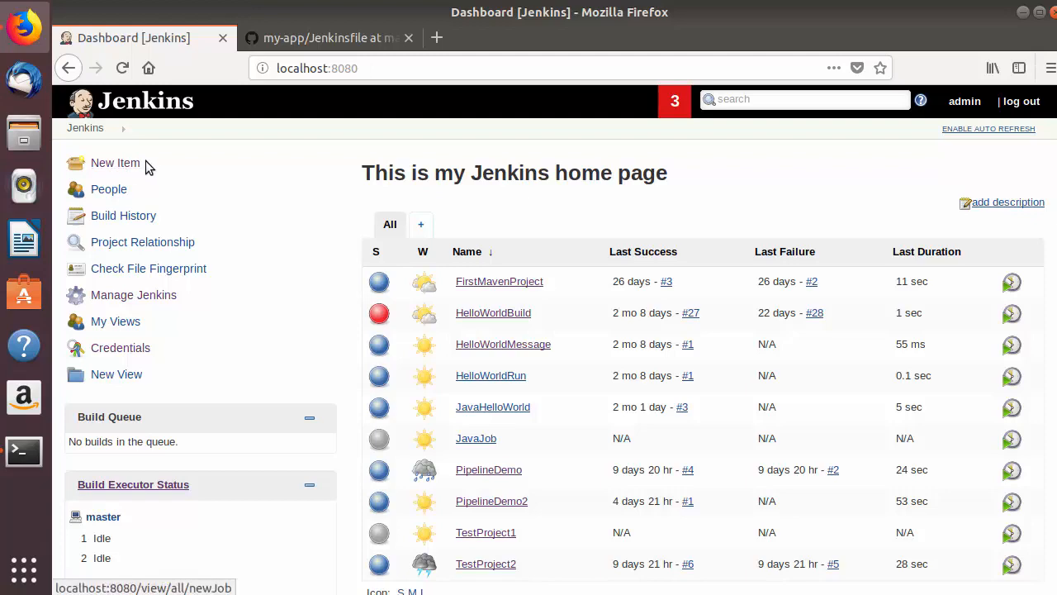
{"action": "left_click", "coordinate": [112, 165]}
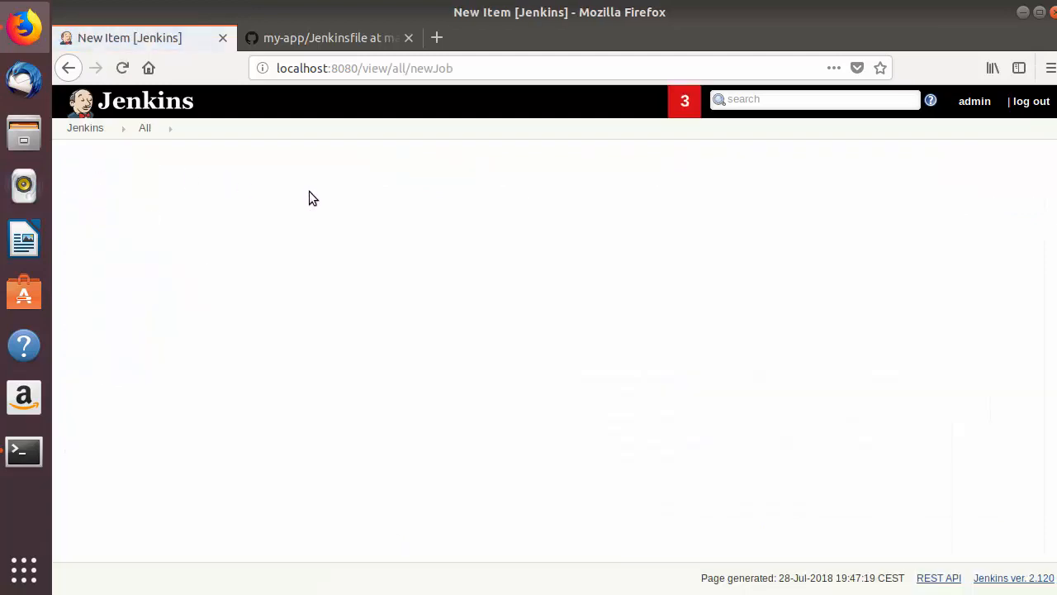
{"action": "left_click", "coordinate": [328, 209]}
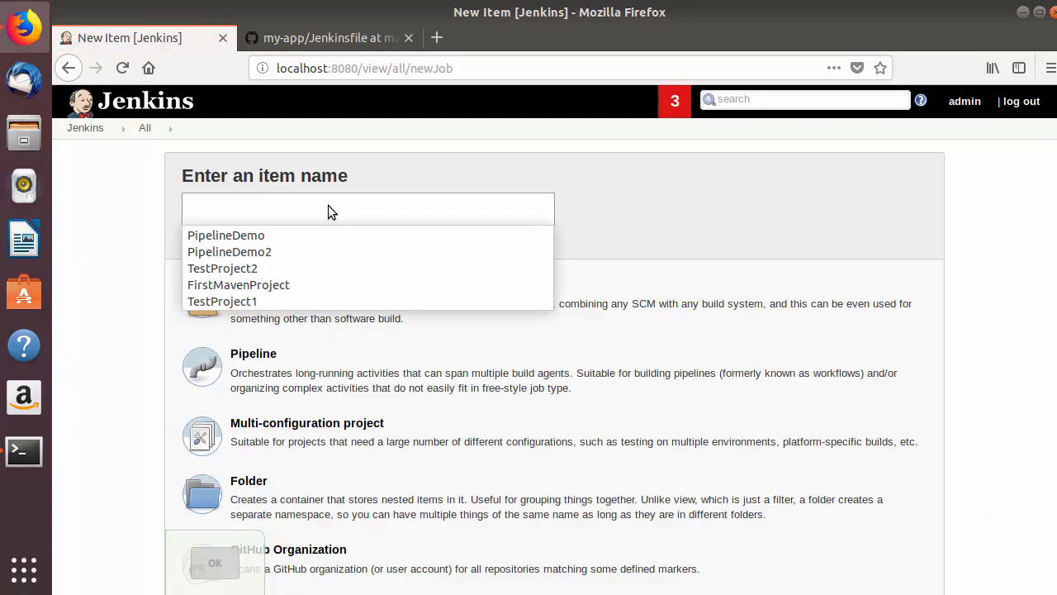
{"action": "type", "text": "TestSlave1"}
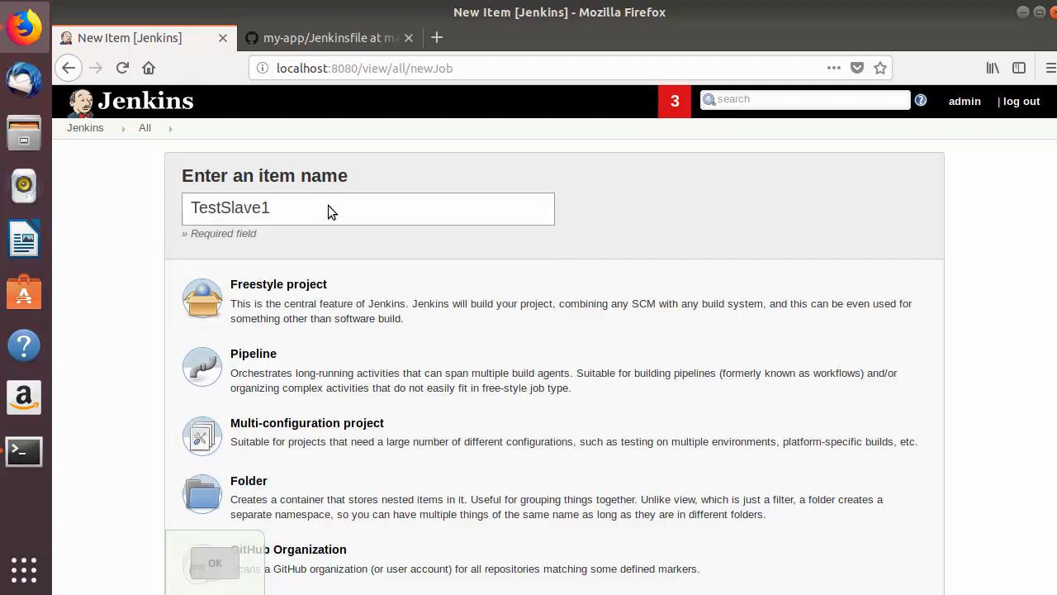
{"action": "left_click", "coordinate": [271, 295]}
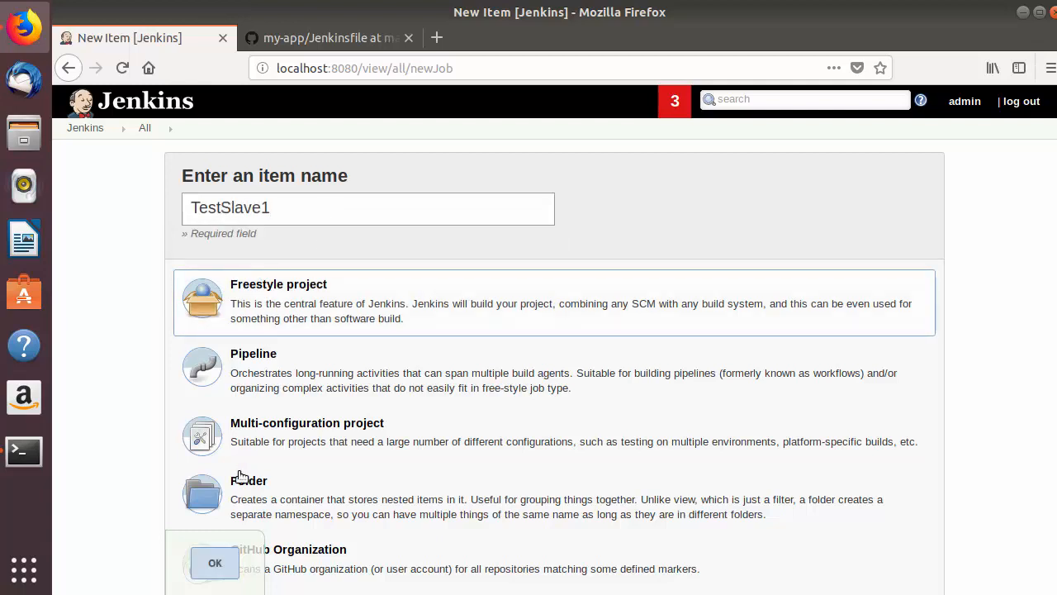
{"action": "left_click", "coordinate": [218, 563]}
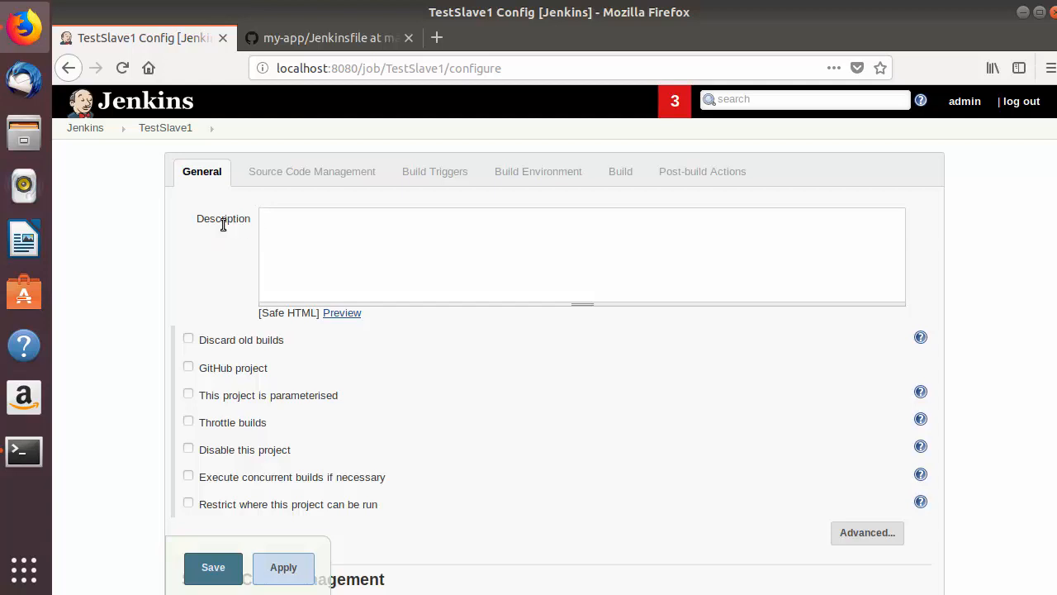
Restrict where the TestSlave1 project can be run, using the label expression ubuntu_164_agent.
{"action": "scroll", "coordinate": [313, 232], "scroll_direction": "down", "scroll_amount": 1}
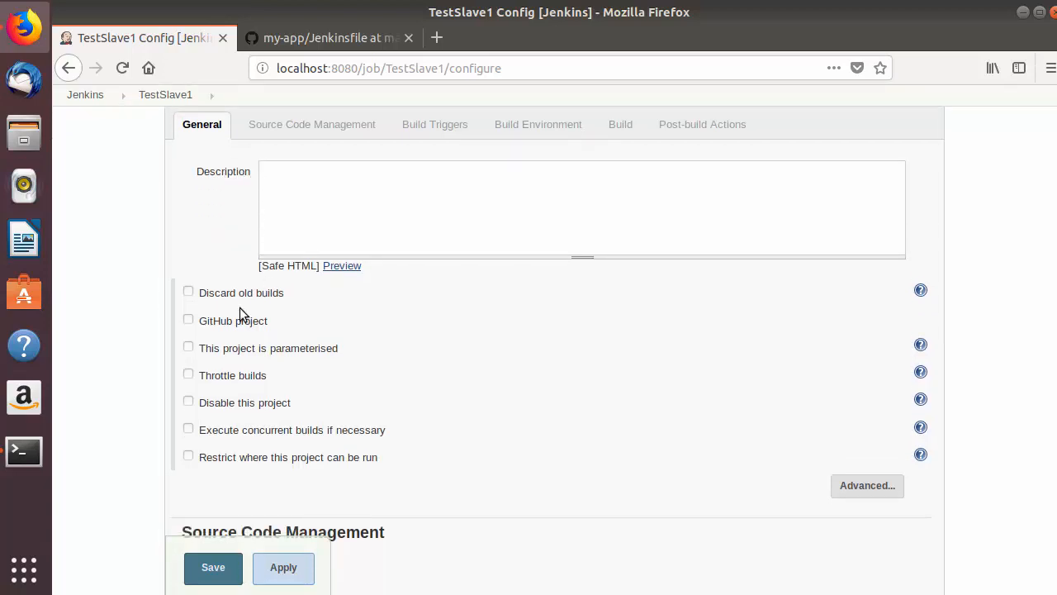
{"action": "scroll", "coordinate": [230, 293], "scroll_direction": "down", "scroll_amount": 2}
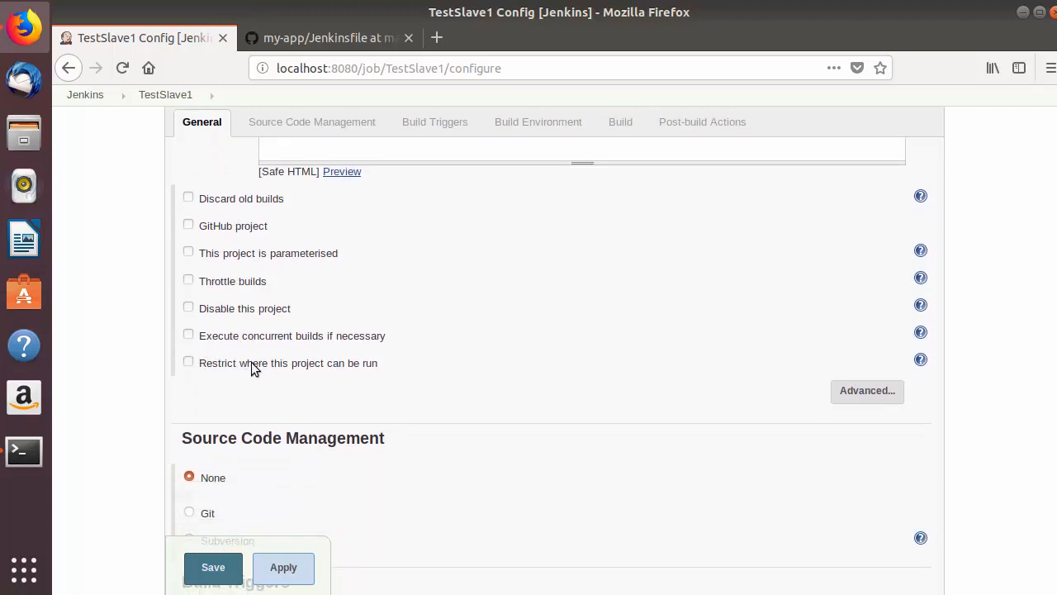
{"action": "left_click", "coordinate": [189, 364]}
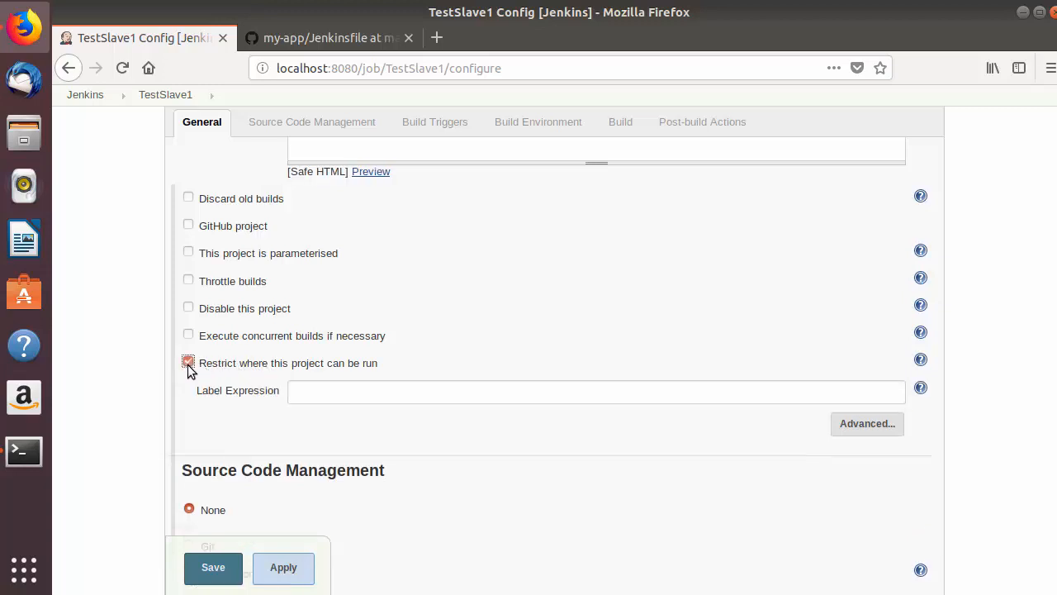
{"action": "left_click", "coordinate": [307, 392]}
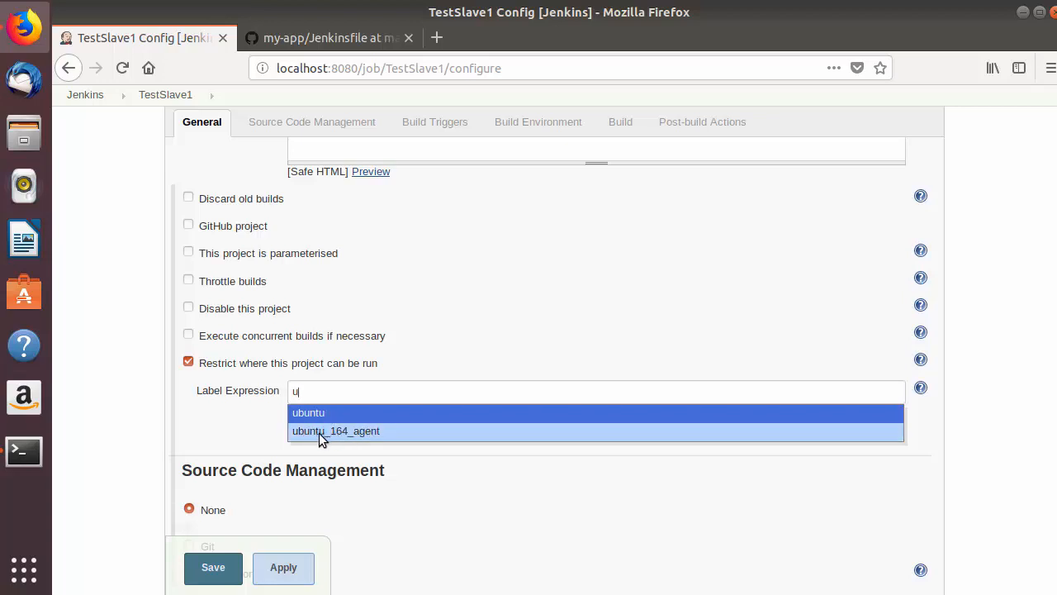
{"action": "left_click", "coordinate": [315, 432]}
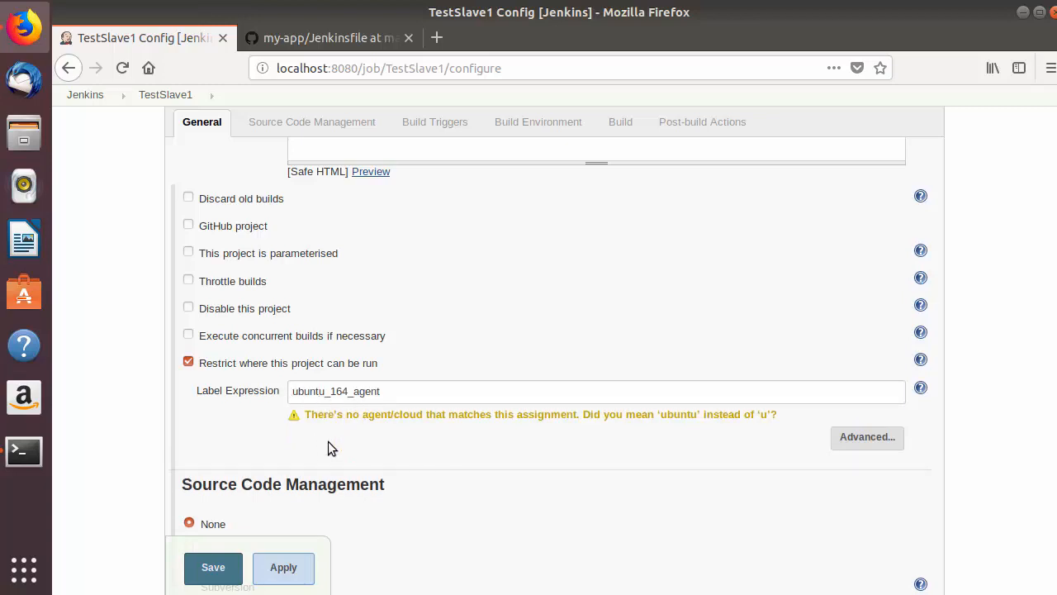
Add an Execute shell build step to the TestSlave1 project.
{"action": "scroll", "coordinate": [260, 436], "scroll_direction": "down", "scroll_amount": 4}
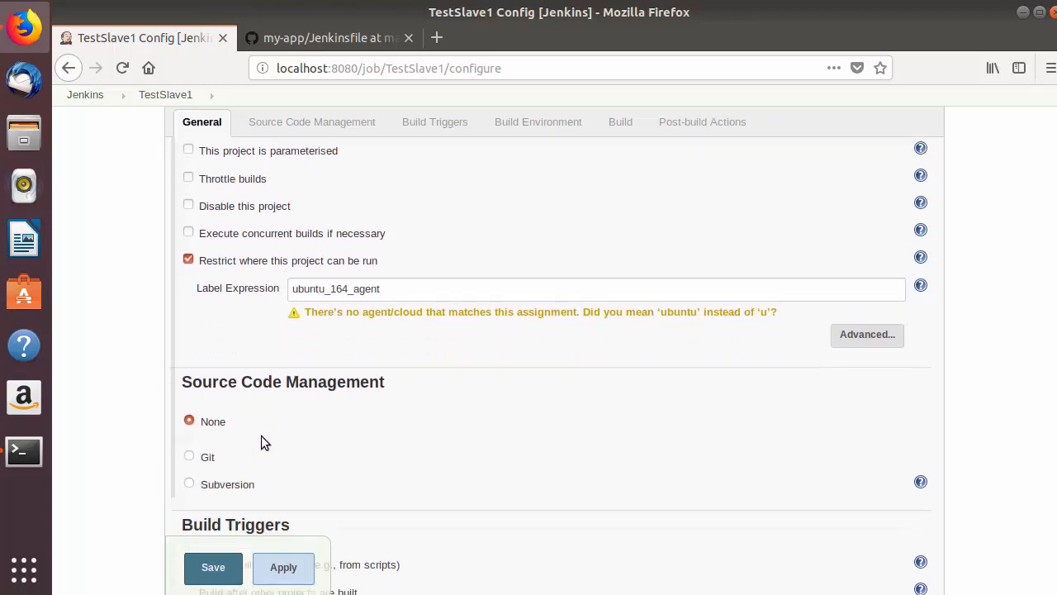
{"action": "scroll", "coordinate": [325, 353], "scroll_direction": "down", "scroll_amount": 6}
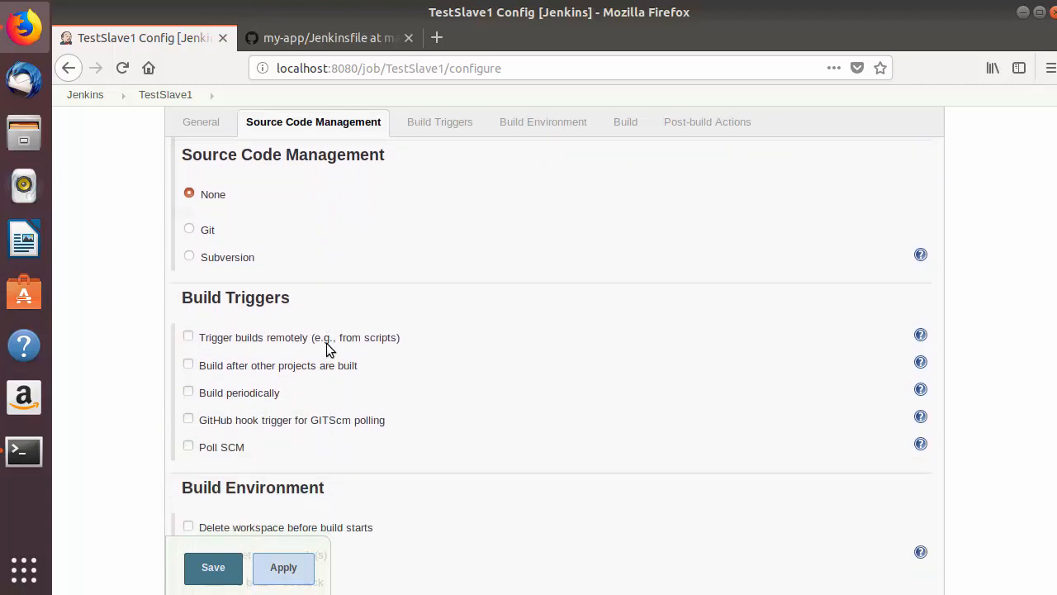
{"action": "scroll", "coordinate": [326, 348], "scroll_direction": "down", "scroll_amount": 3}
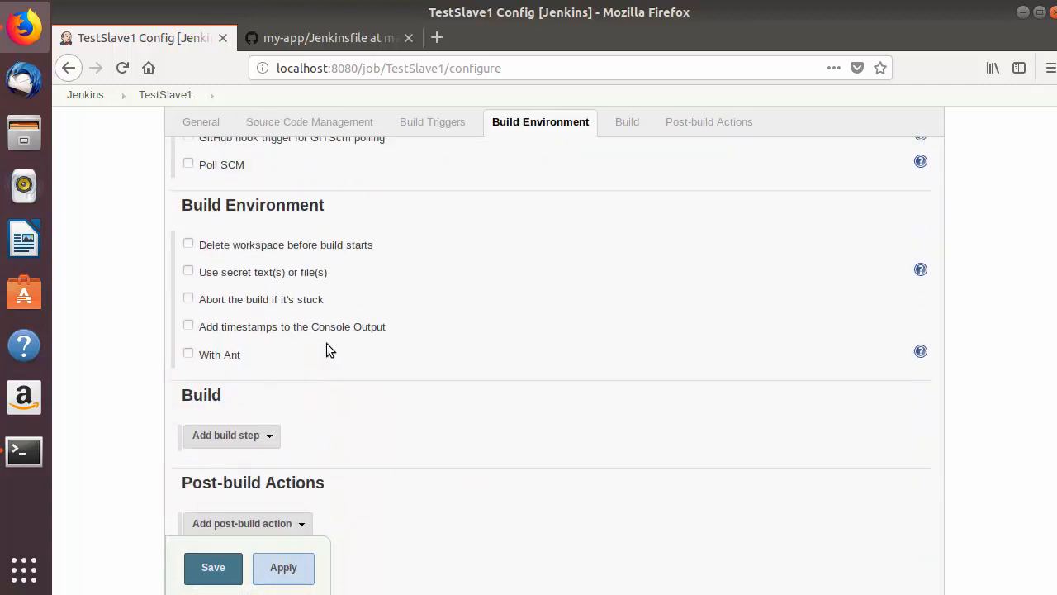
{"action": "scroll", "coordinate": [285, 349], "scroll_direction": "down", "scroll_amount": 2}
{"action": "left_click", "coordinate": [269, 347]}
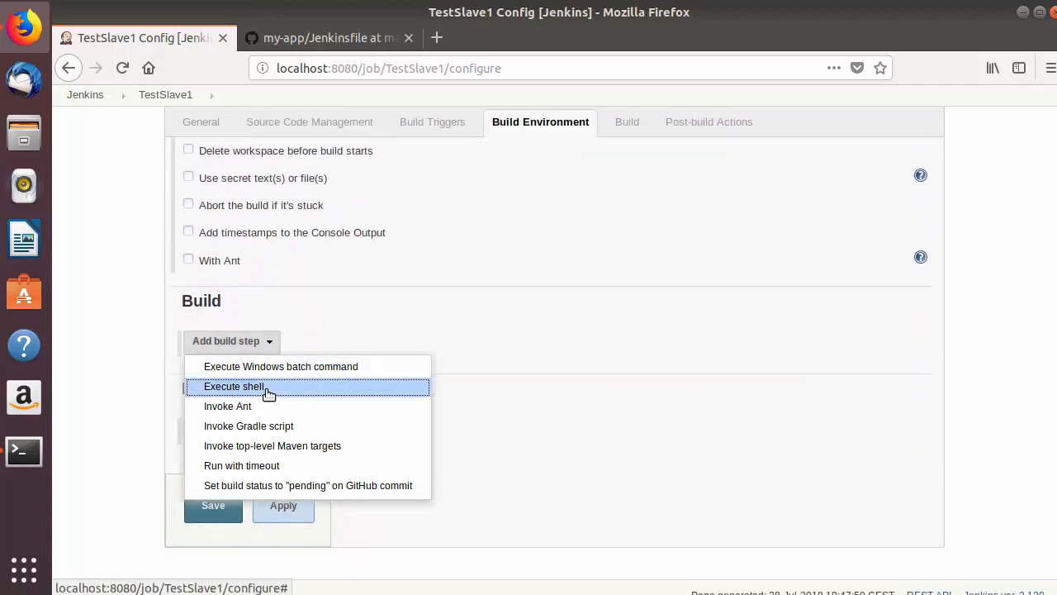
{"action": "left_click", "coordinate": [266, 387]}
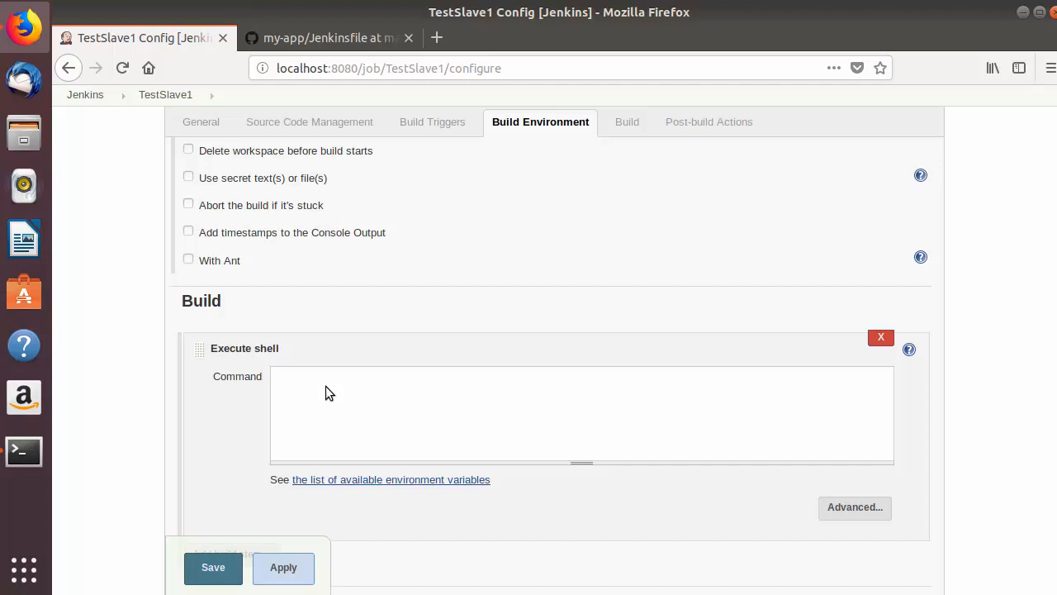
Enter the shell command echo "this messend is executed on slave node" and save the project configuration.
{"action": "type", "text": "echo \"this messend is executed on sa"}
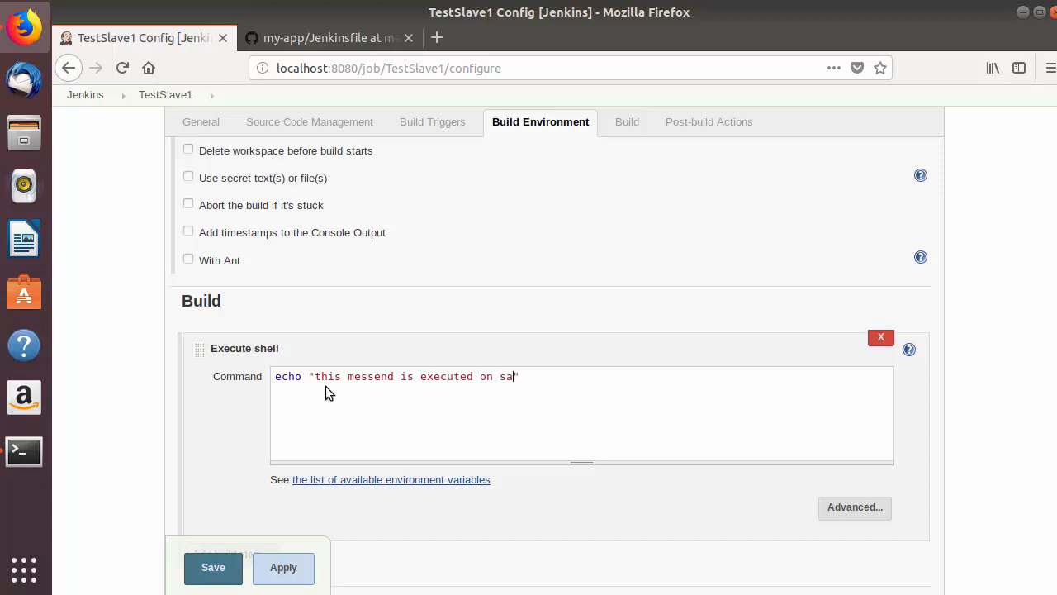
{"action": "key", "text": "BackSpace"}
{"action": "type", "text": "lave node"}
{"action": "key", "text": "End"}
{"action": "left_click", "coordinate": [230, 567]}
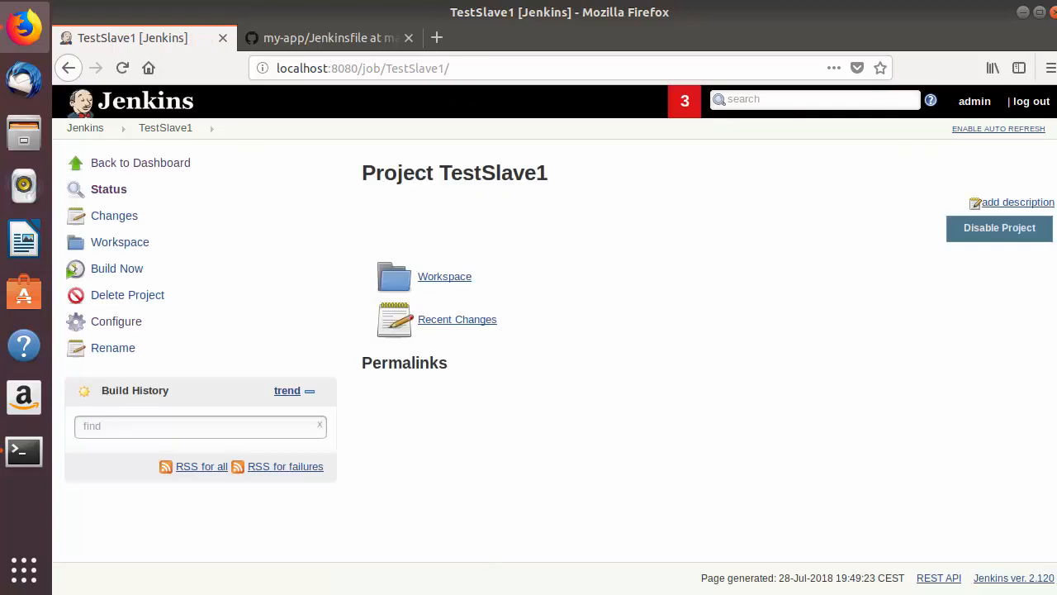
Switch to the Ubuntu 16.04 virtual machine's terminal, change to the jenkins directory and list its contents.
{"action": "key", "text": "alt+Tab"}
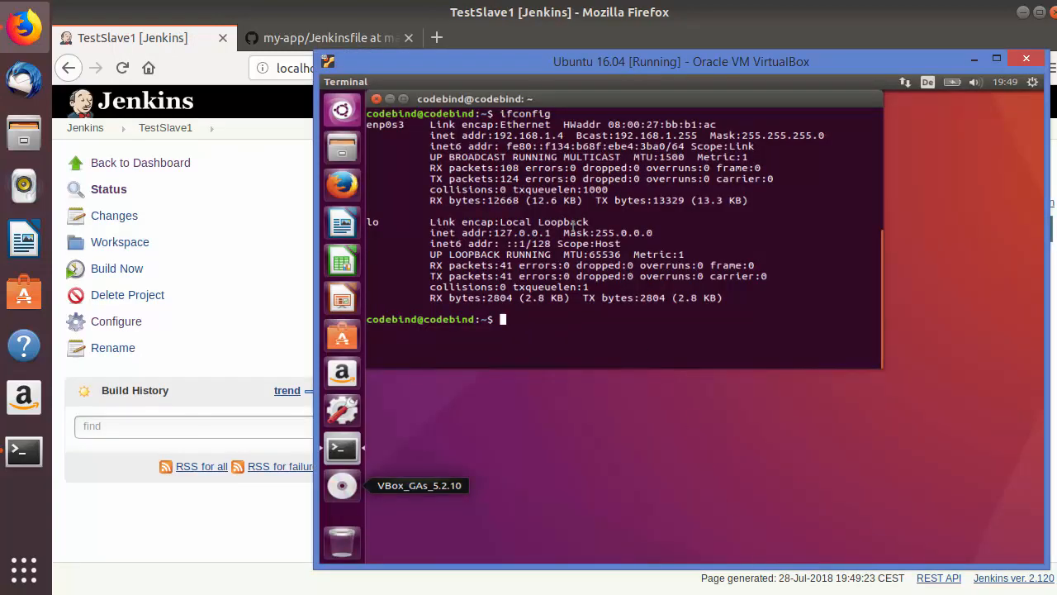
{"action": "type", "text": "cd j"}
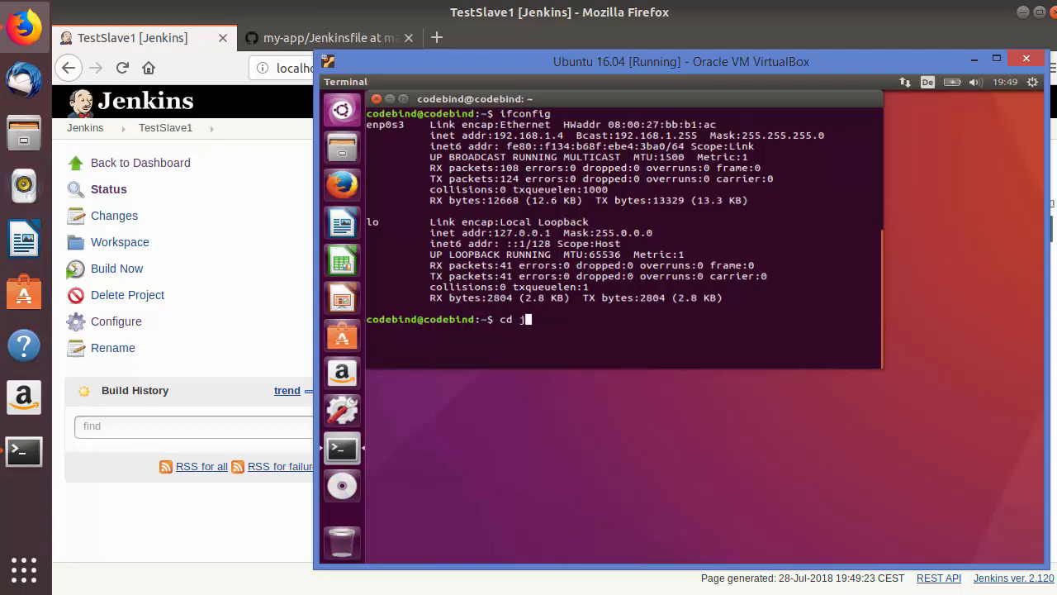
{"action": "key", "text": "Tab"}
{"action": "key", "text": "Return"}
{"action": "type", "text": "ls"}
{"action": "key", "text": "Return"}
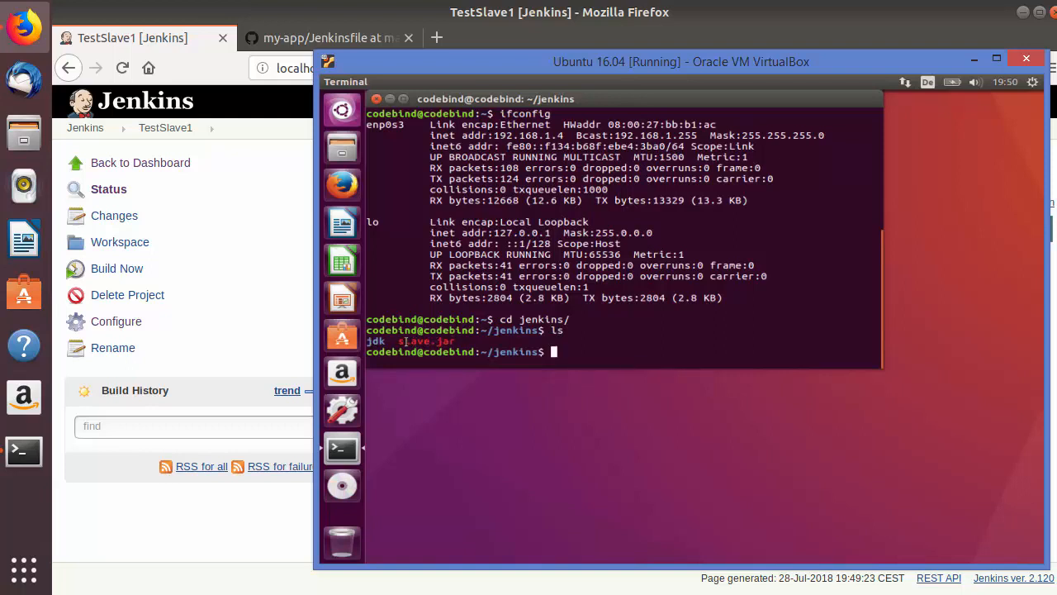
{"action": "left_click_drag", "start_coordinate": [400, 341], "coordinate": [455, 339]}
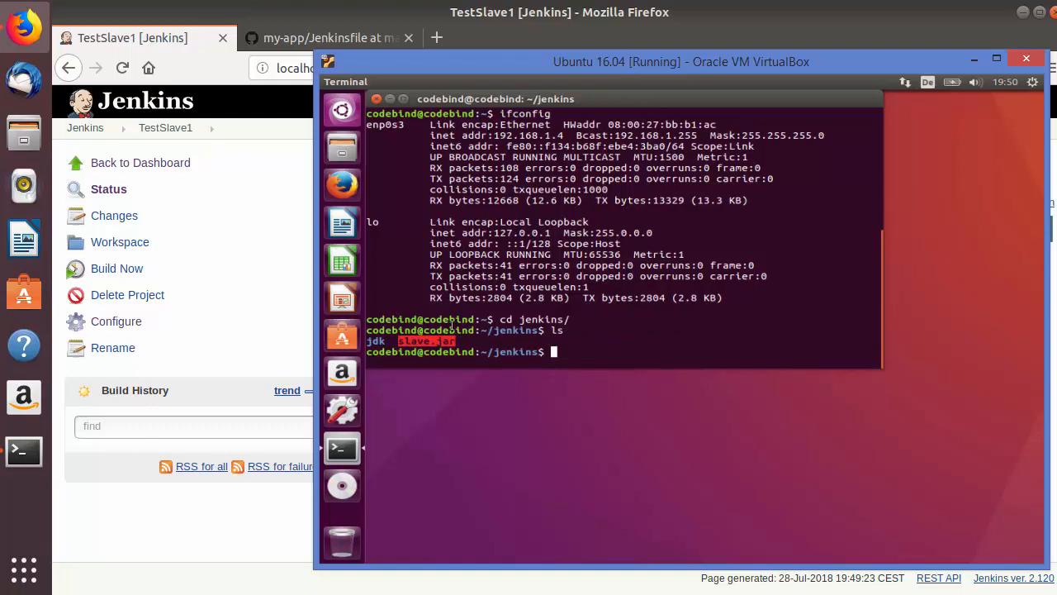
{"action": "left_click", "coordinate": [488, 341]}
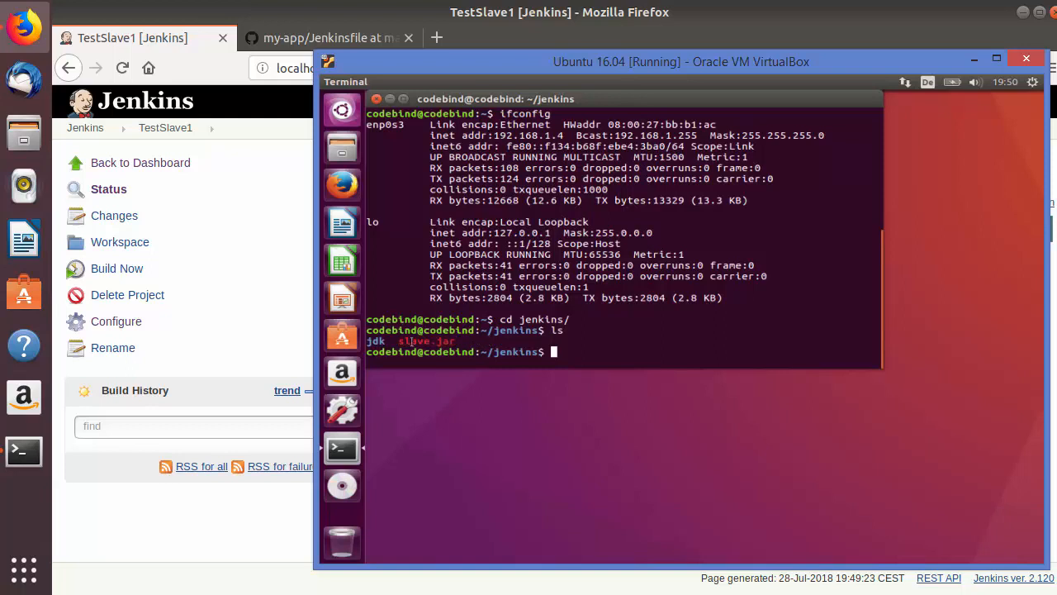
{"action": "double_click", "coordinate": [373, 343]}
Switch back to Jenkins, build TestSlave1, and check build #1's console output before returning to the project page.
{"action": "left_click", "coordinate": [237, 550]}
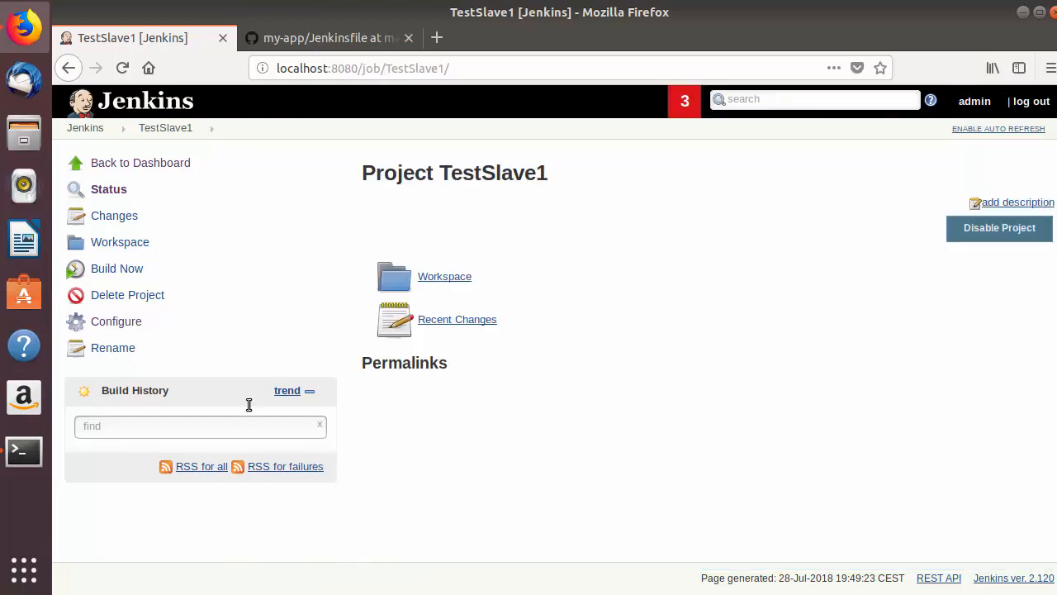
{"action": "left_click", "coordinate": [132, 273]}
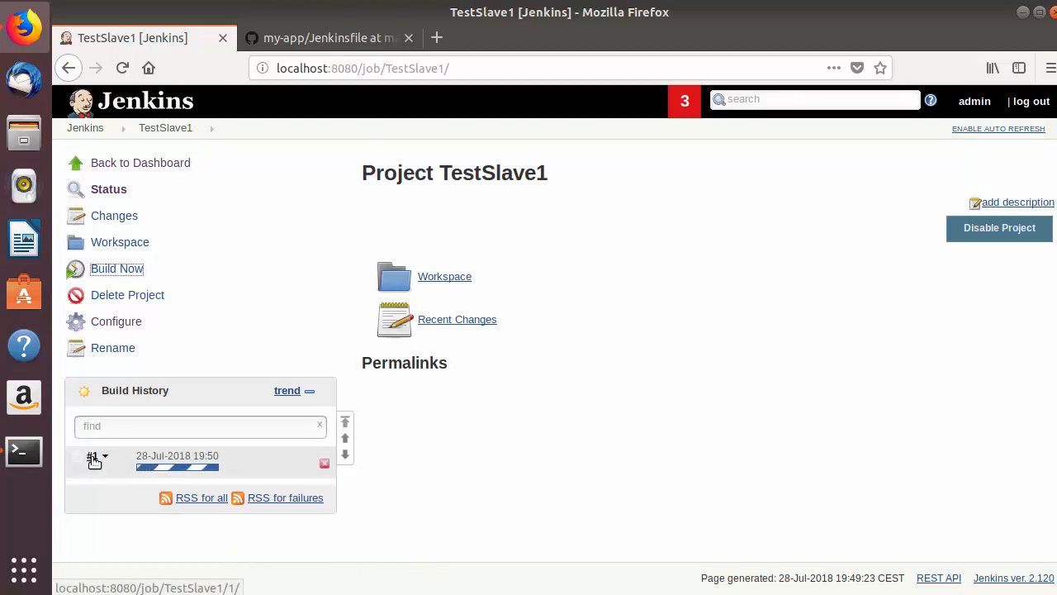
{"action": "left_click", "coordinate": [92, 457]}
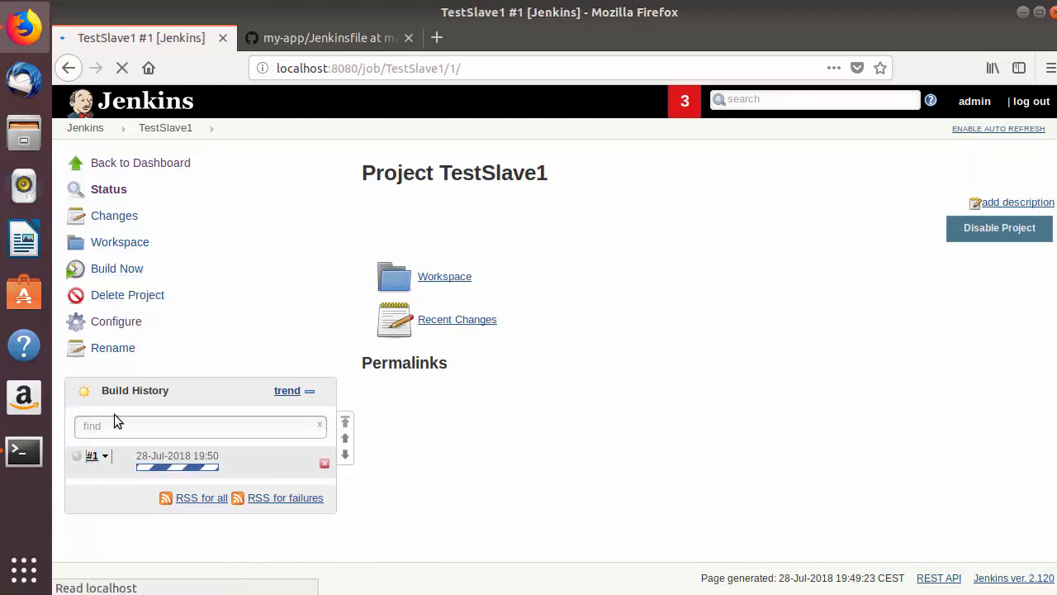
{"action": "left_click", "coordinate": [153, 248]}
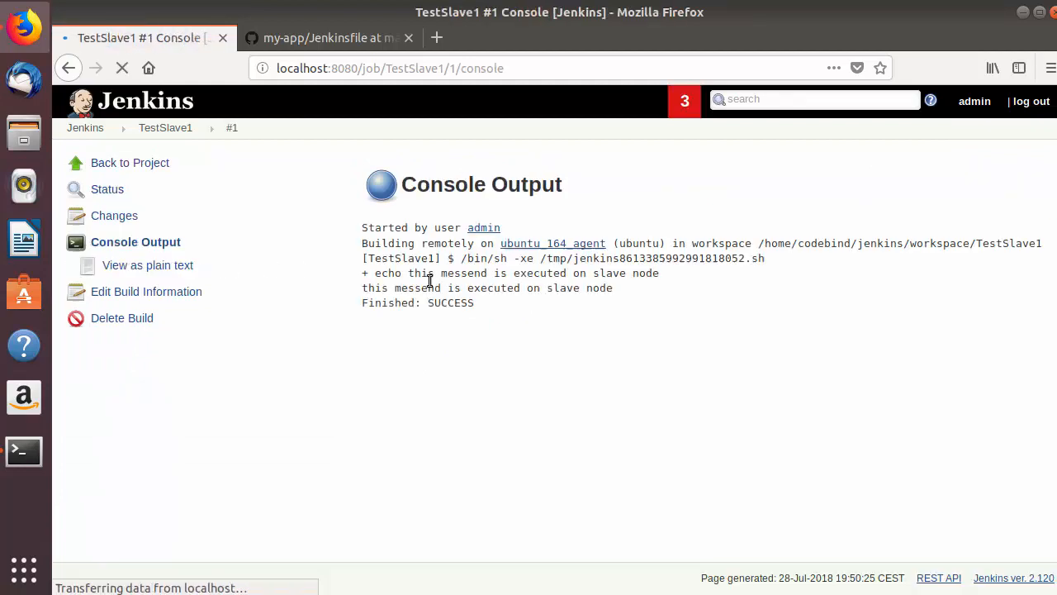
{"action": "left_click_drag", "start_coordinate": [493, 301], "coordinate": [220, 209]}
{"action": "left_click", "coordinate": [178, 129]}
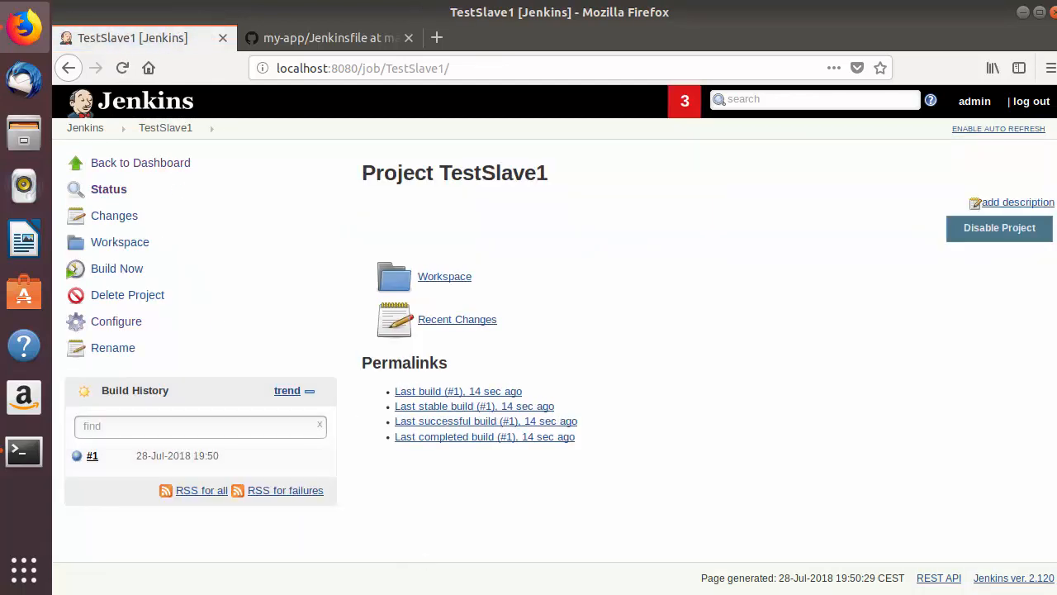
Switch to the virtual machine's terminal and list the jenkins directory again to check for a workspace folder.
{"action": "left_click", "coordinate": [705, 588]}
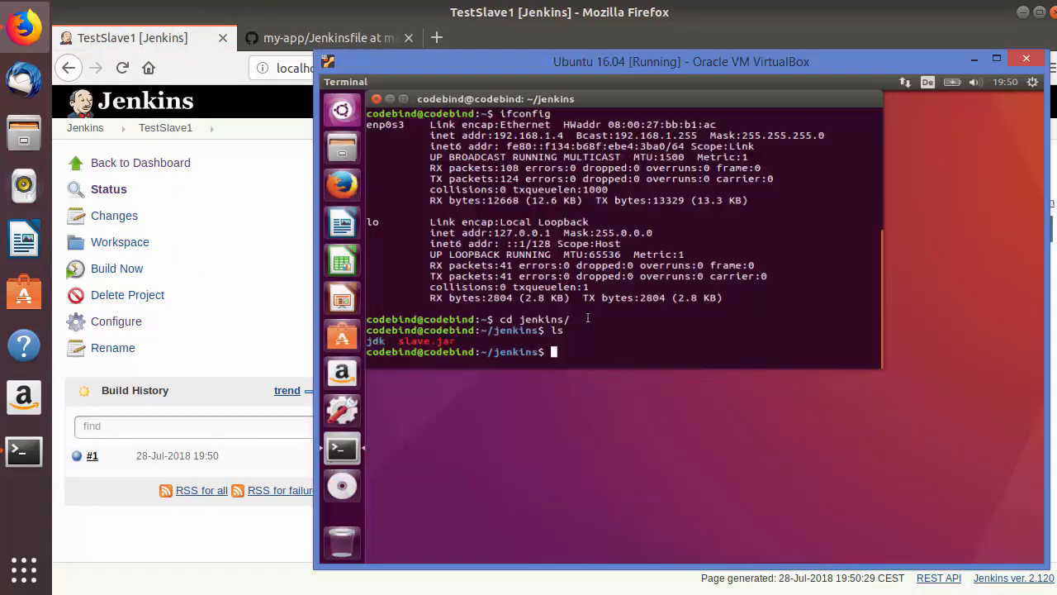
{"action": "type", "text": "ls"}
{"action": "key", "text": "Return"}
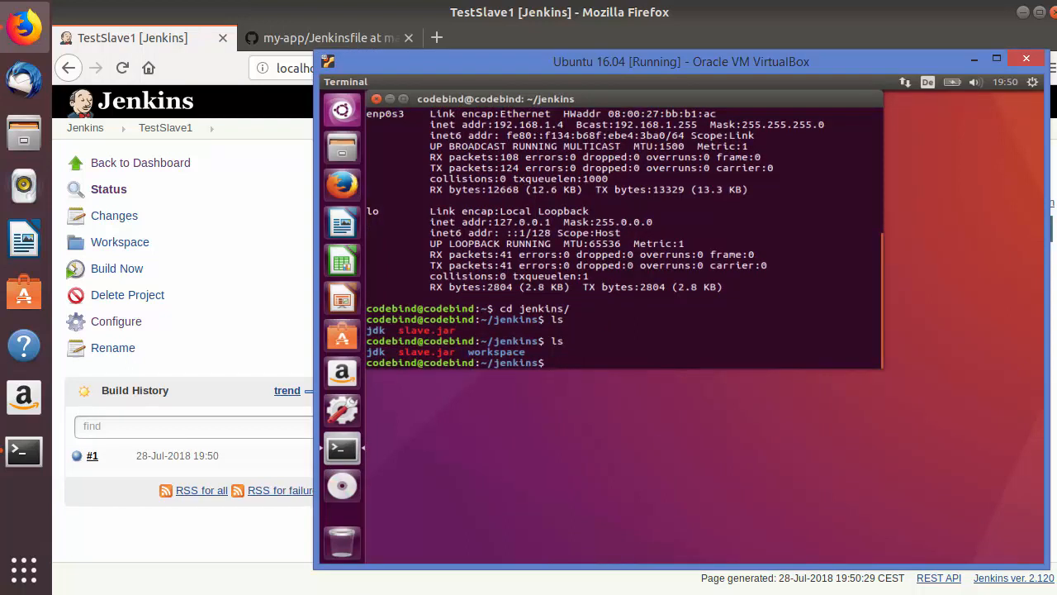
{"action": "double_click", "coordinate": [510, 352]}
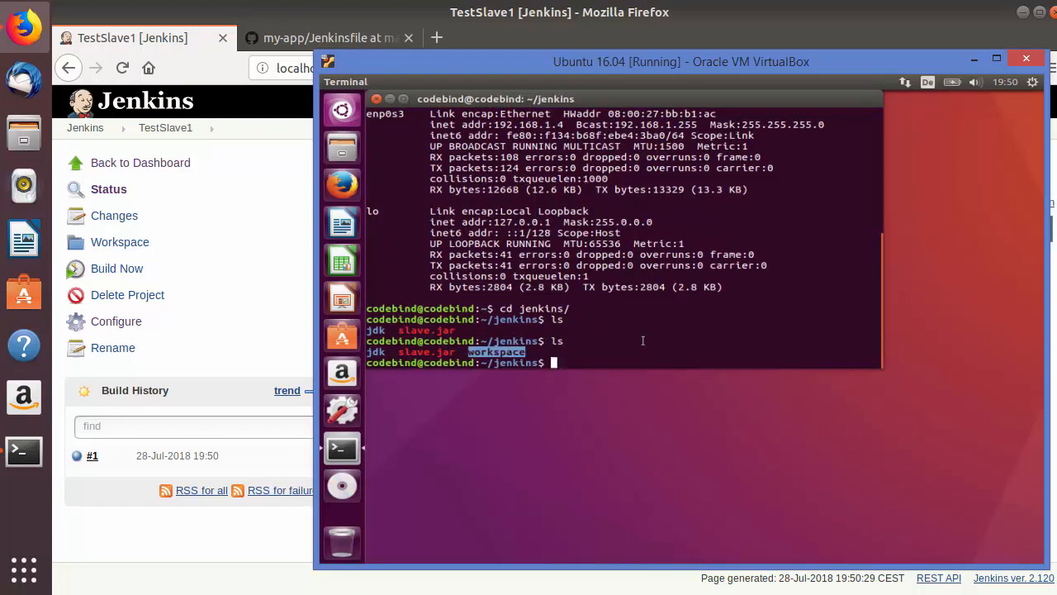
{"action": "left_click", "coordinate": [574, 341]}
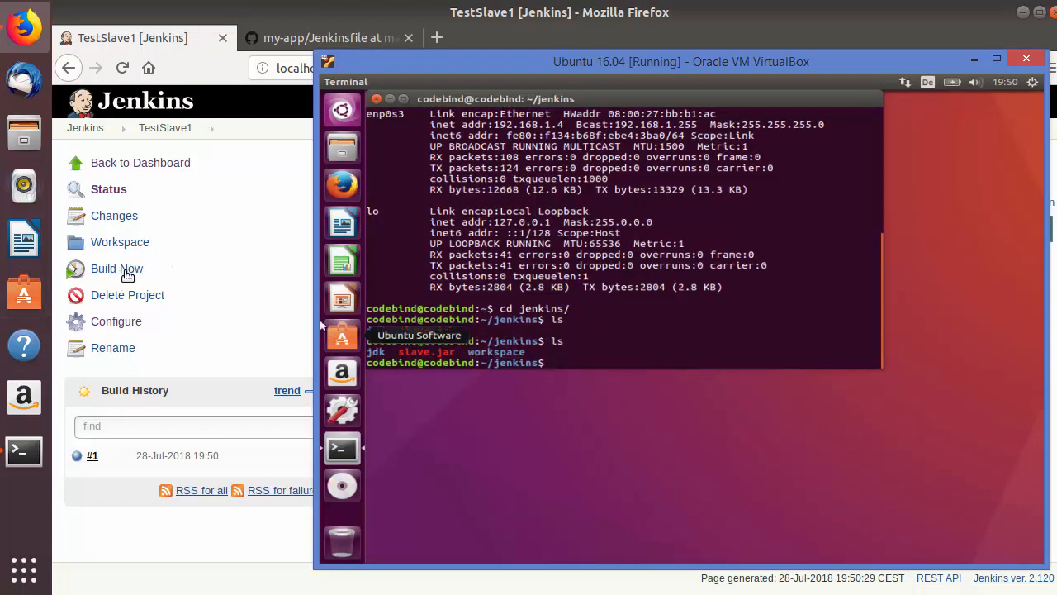
Change to the workspace directory in the virtual machine's terminal and list its contents.
{"action": "type", "text": "cd "}
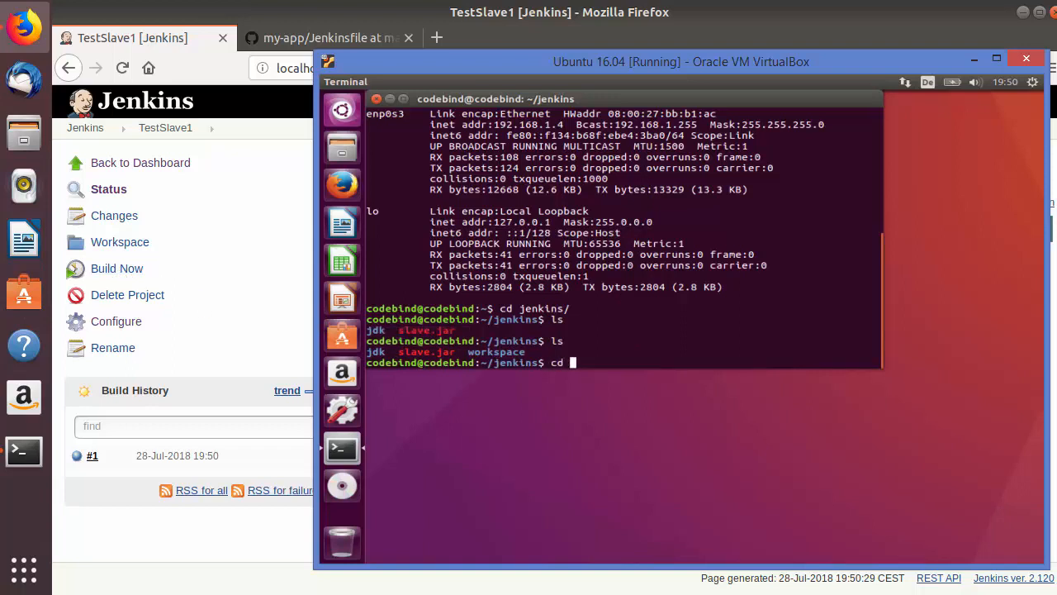
{"action": "type", "text": "w"}
{"action": "key", "text": "Tab"}
{"action": "key", "text": "Return"}
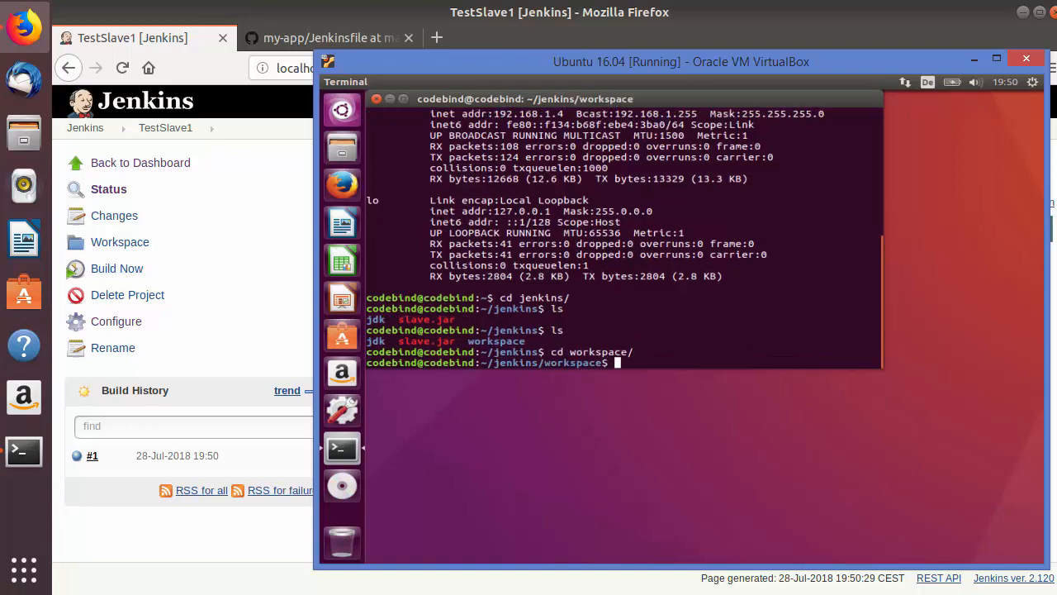
{"action": "type", "text": "ls"}
{"action": "key", "text": "Return"}
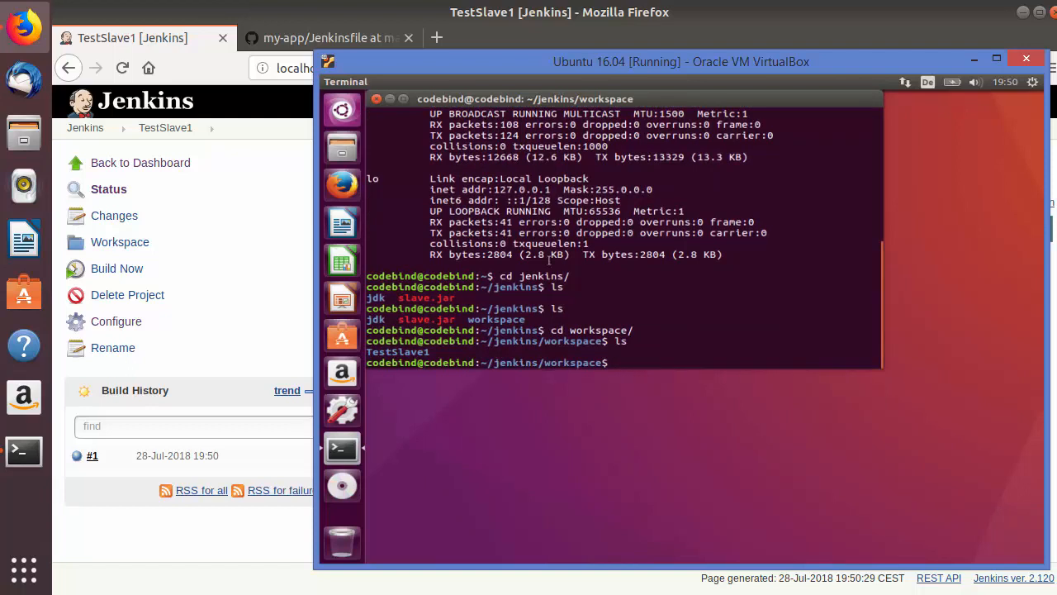
{"action": "double_click", "coordinate": [386, 353]}
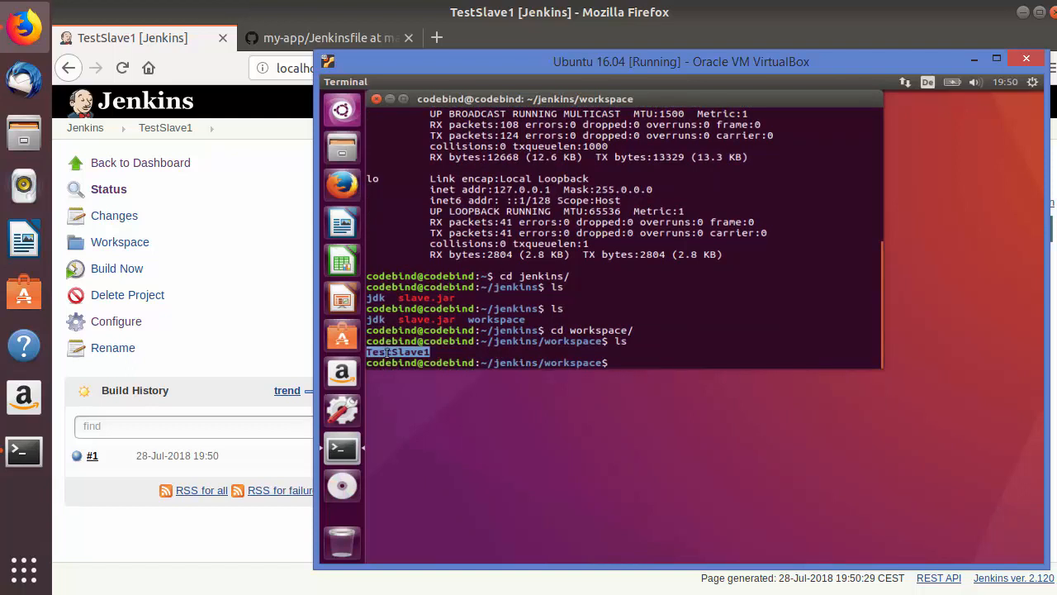
Compare the TestSlave1 project page in Jenkins with the folder listed in the virtual machine's workspace directory.
{"action": "left_click", "coordinate": [231, 178]}
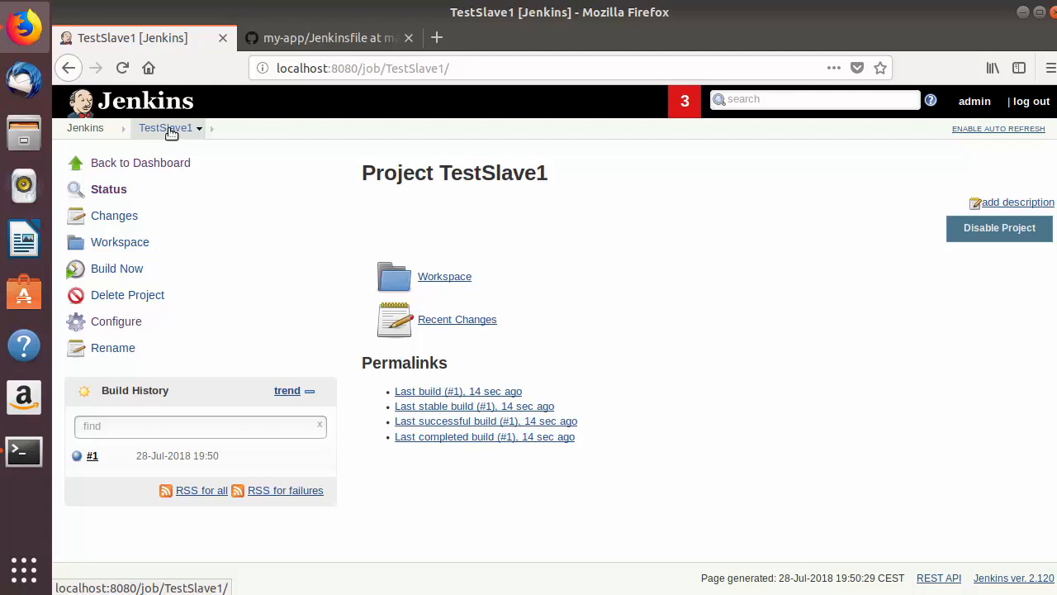
{"action": "key", "text": "alt+Tab"}
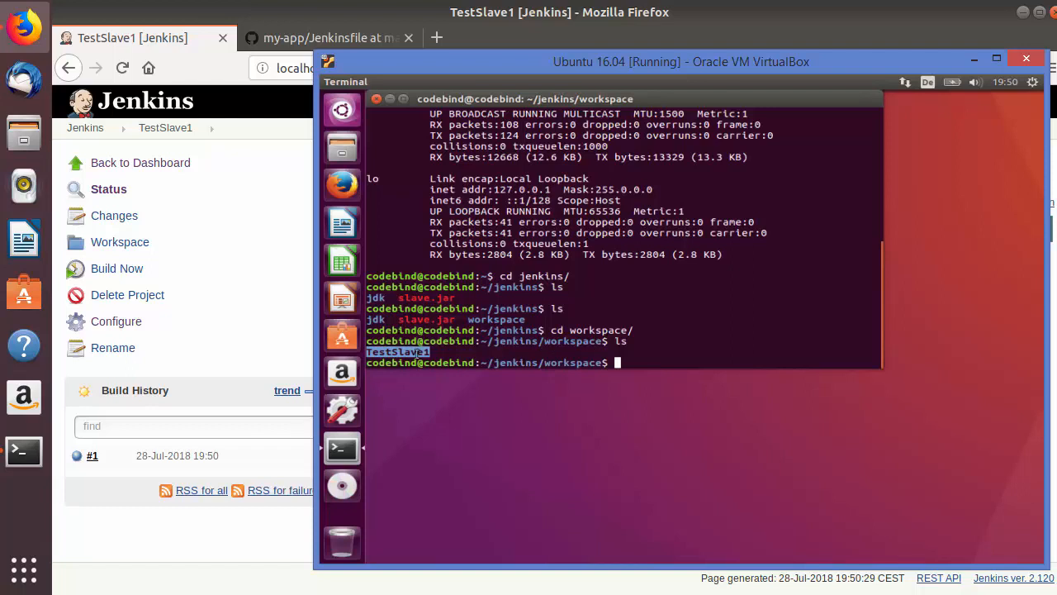
{"action": "double_click", "coordinate": [407, 353]}
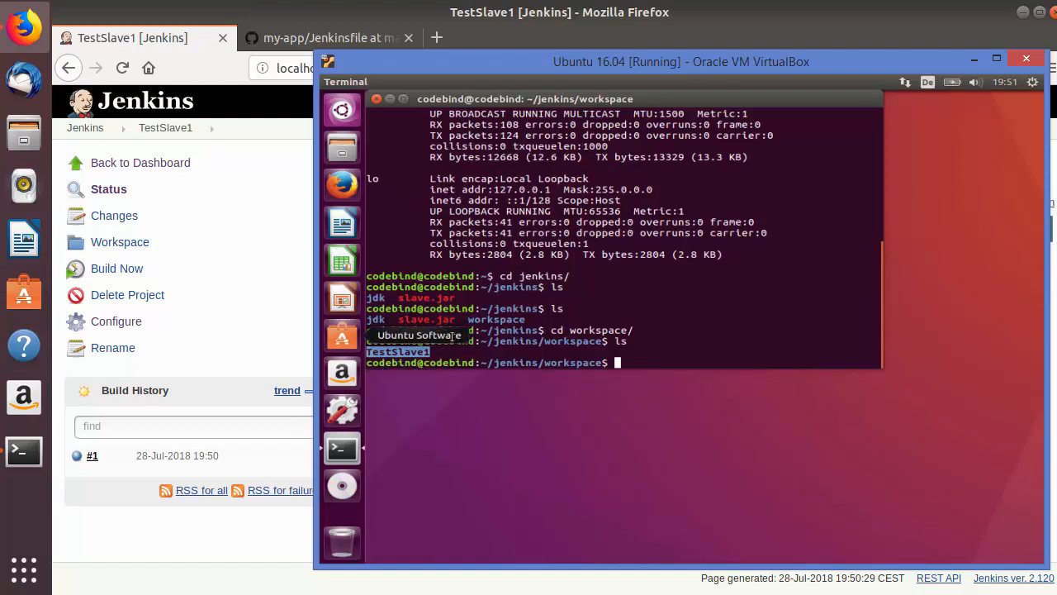
{"action": "left_click", "coordinate": [104, 527]}
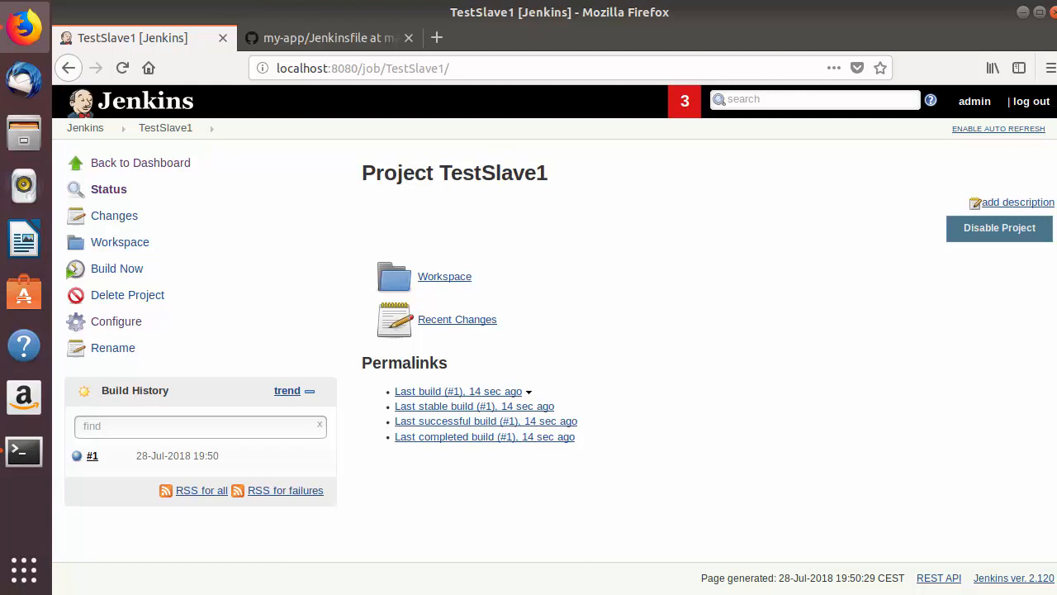
{"action": "key", "text": "alt+Tab"}
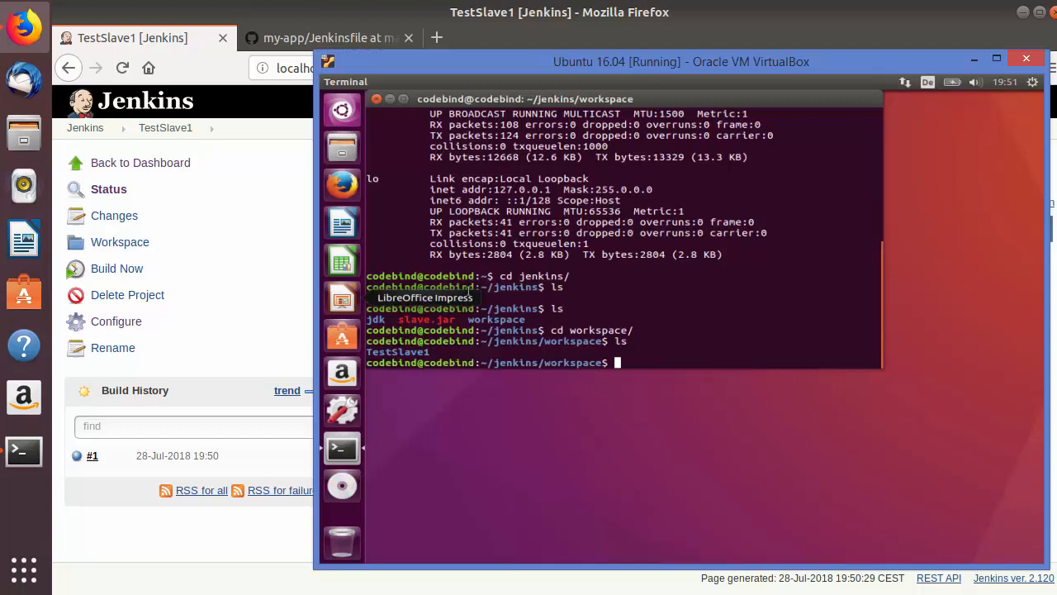
{"action": "left_click", "coordinate": [130, 501]}
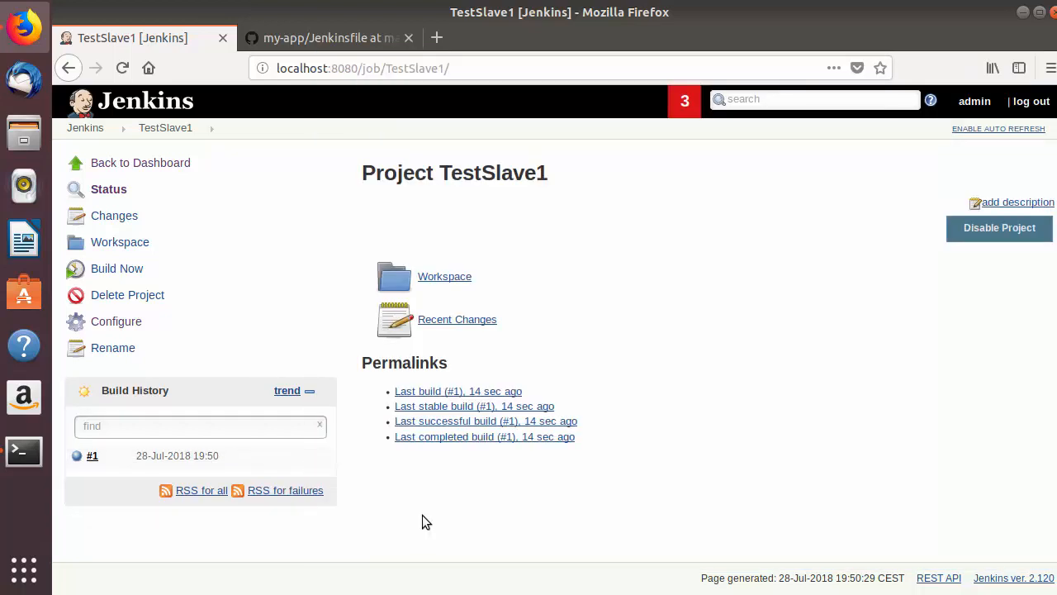